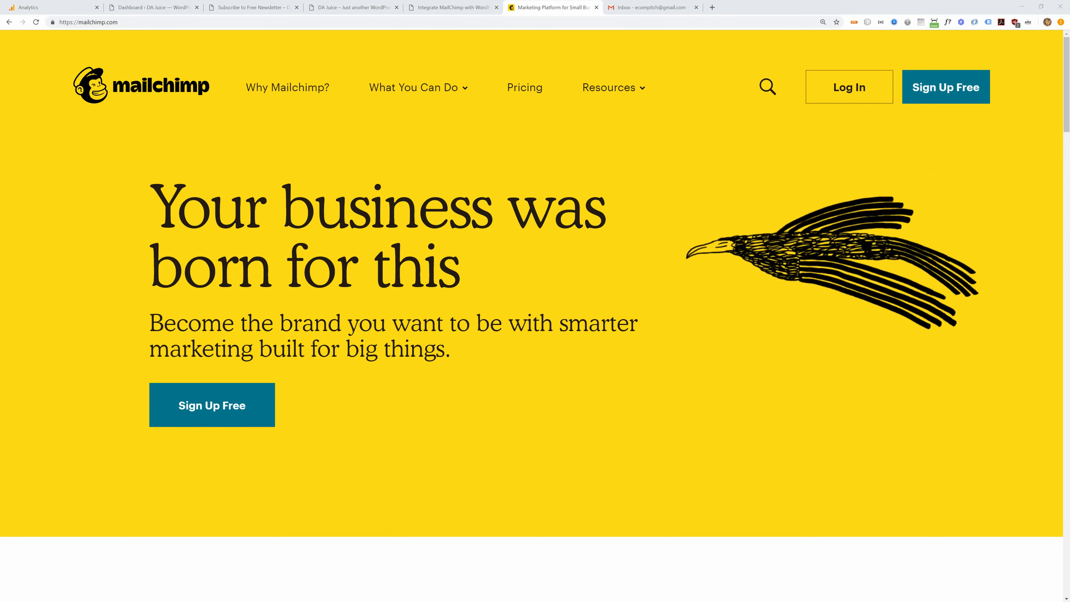
# - Highlight the 'Your business was born for this' headline and subtitle on the homepage, then clear it
pyautogui.moveTo(168, 208); pyautogui.dragTo(458, 350)
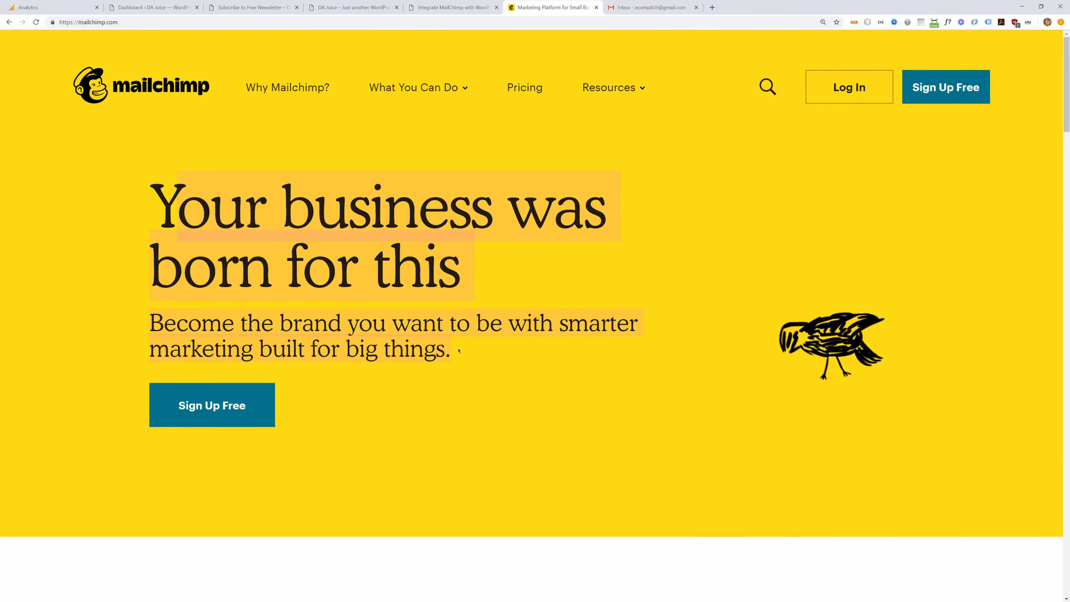
pyautogui.click(459, 350)
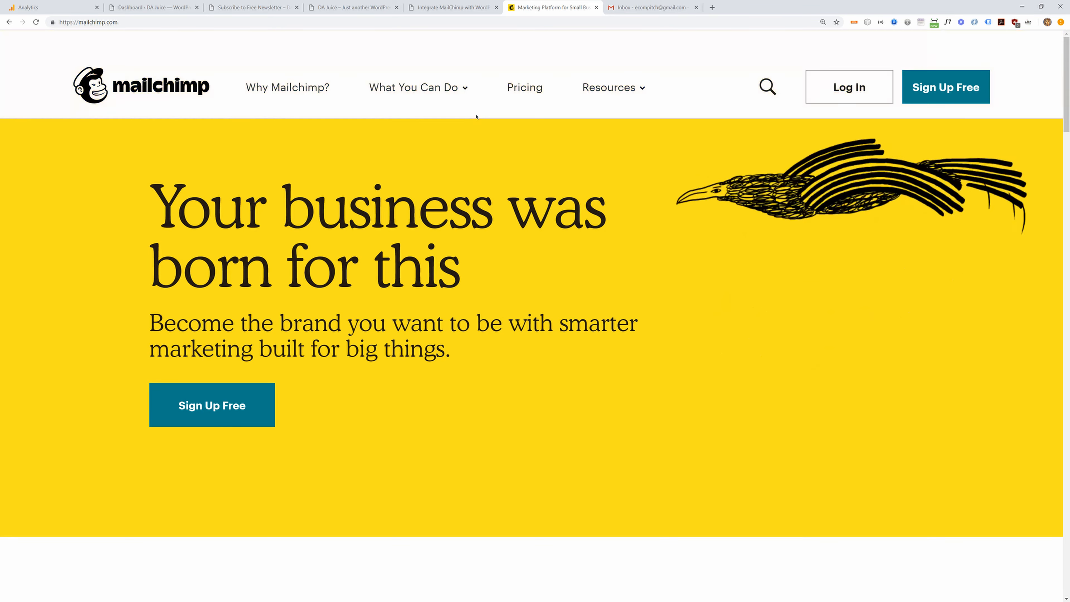
# - On the pricing page, highlight the Free plan and its $0 starting price, then start with Free
pyautogui.click(511, 89)
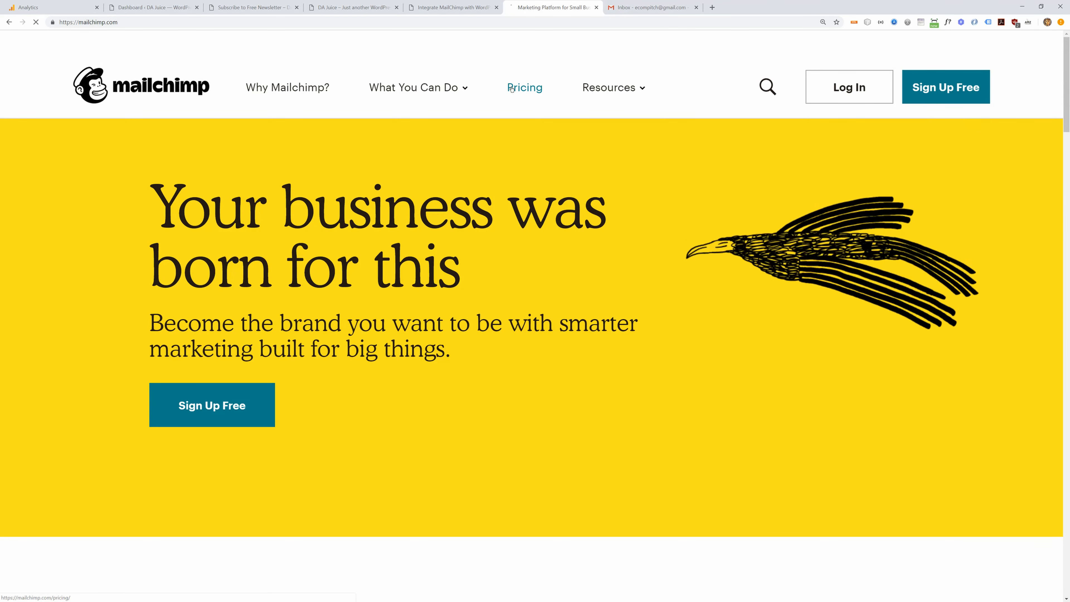
pyautogui.scroll(-12, 261, 244)
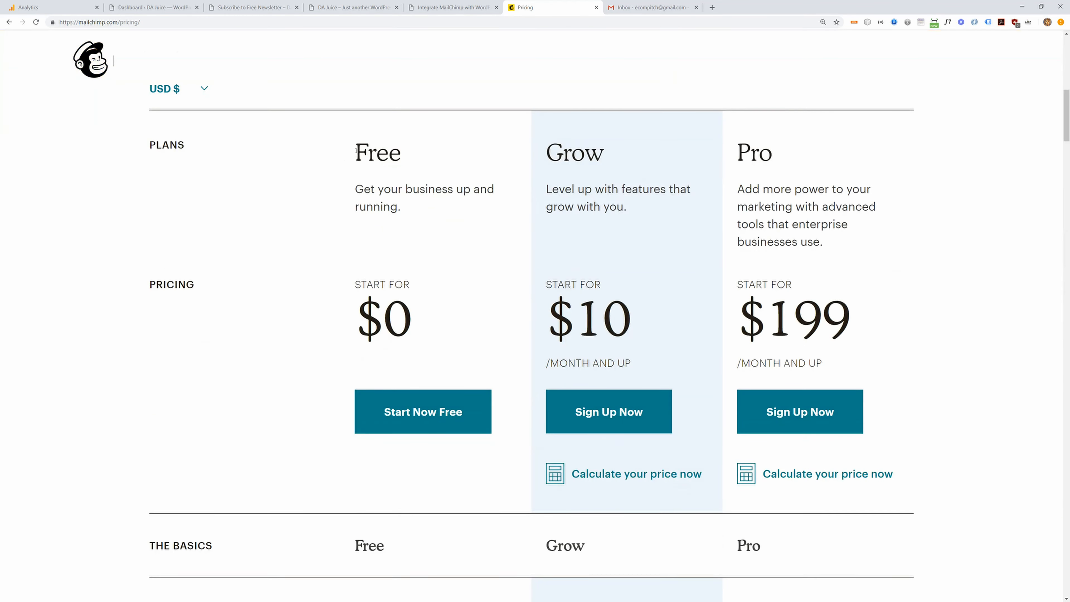
pyautogui.moveTo(356, 150); pyautogui.dragTo(413, 151)
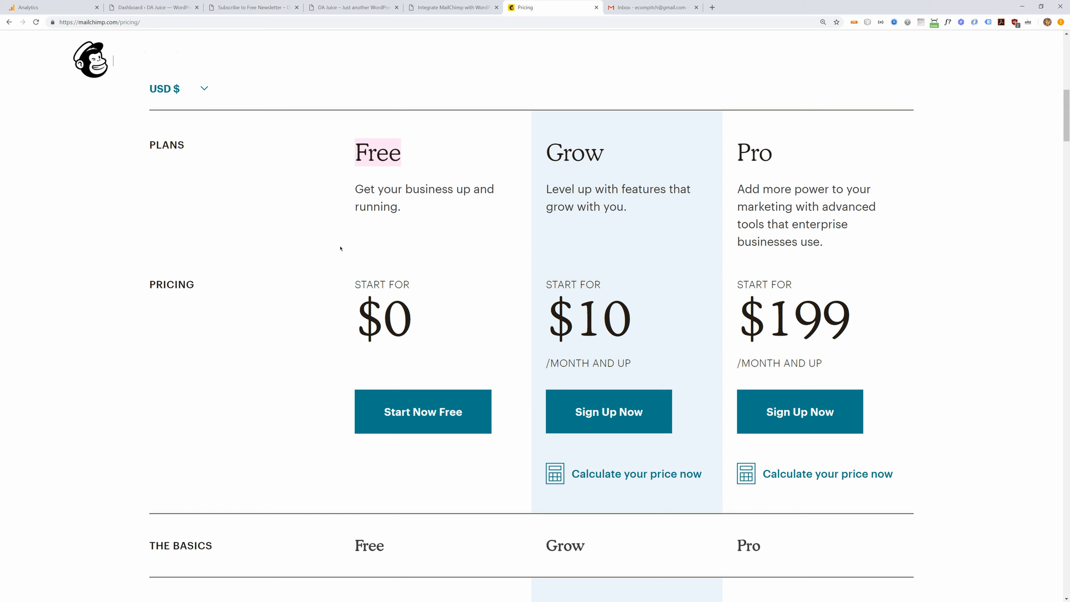
pyautogui.moveTo(356, 287); pyautogui.dragTo(410, 324)
pyautogui.click(392, 417)
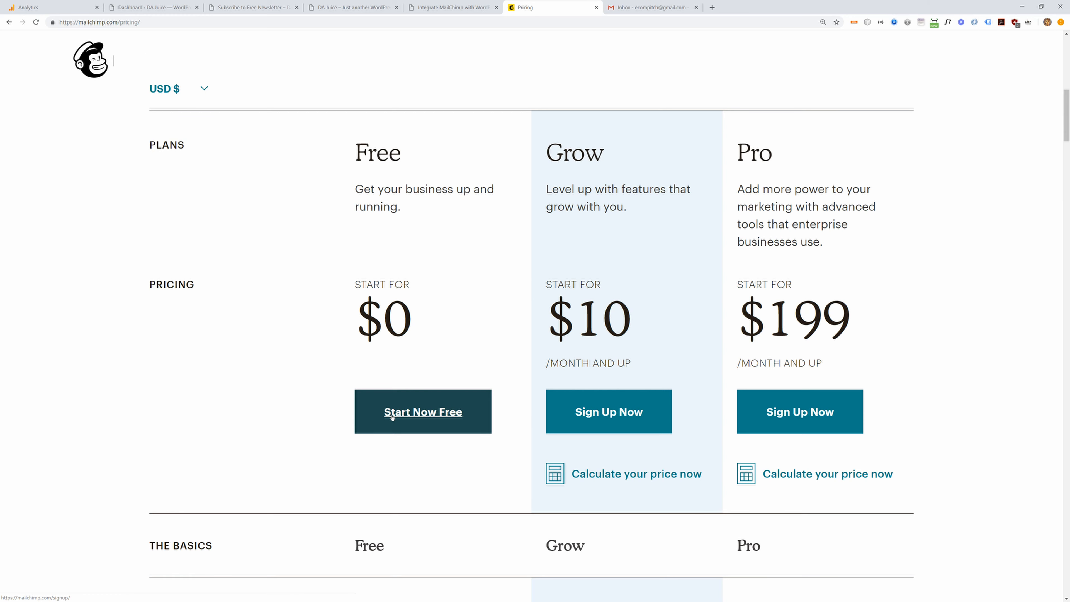
pyautogui.click(392, 415)
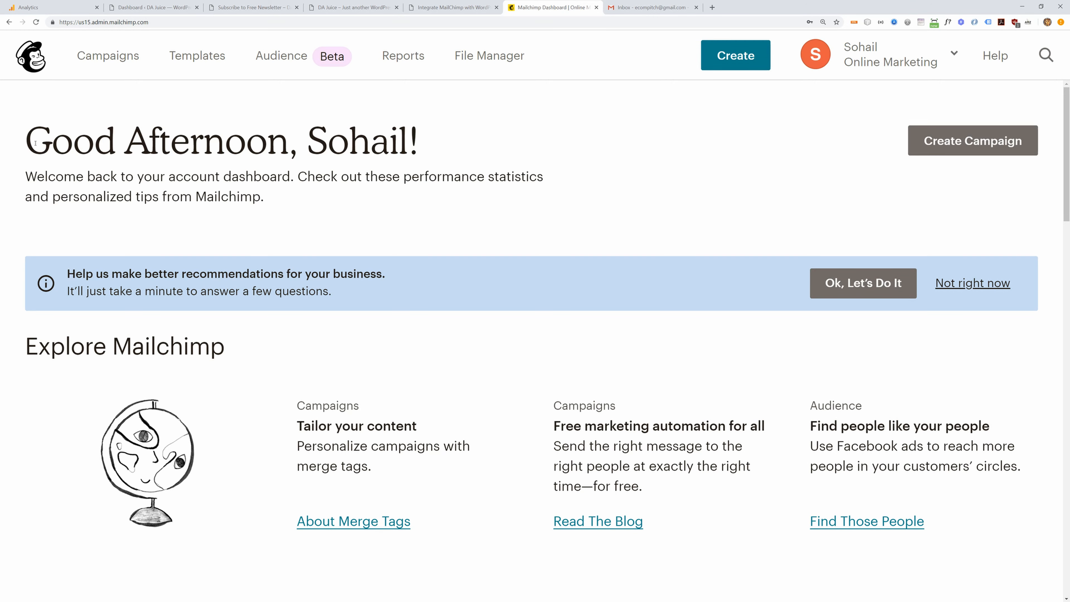
# - From the dashboard, go through Audience's switch-audience list to Manage audiences
pyautogui.moveTo(28, 138); pyautogui.dragTo(263, 198)
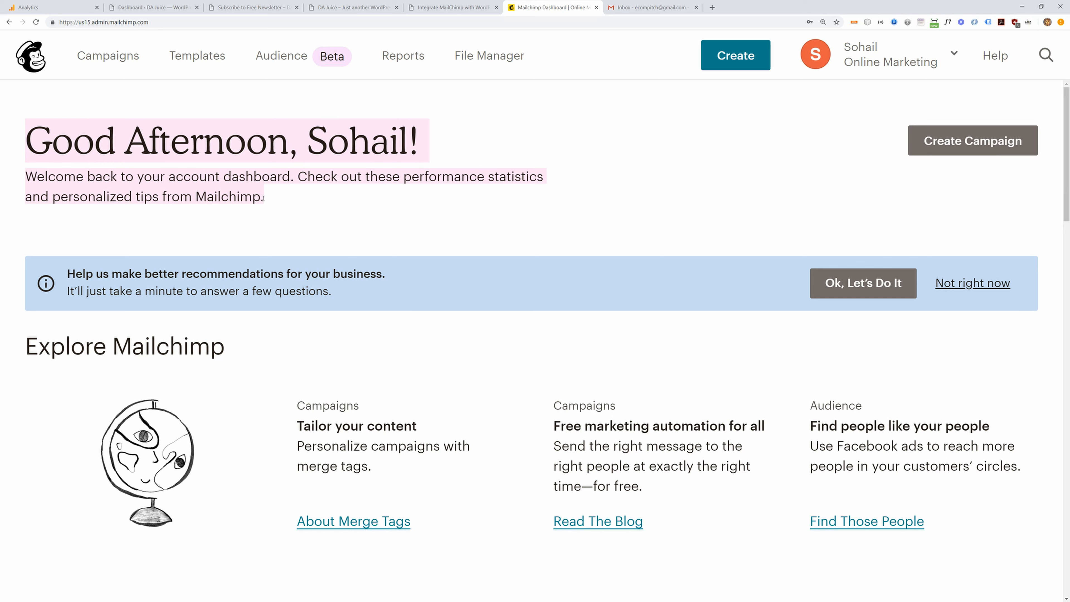
pyautogui.click(269, 59)
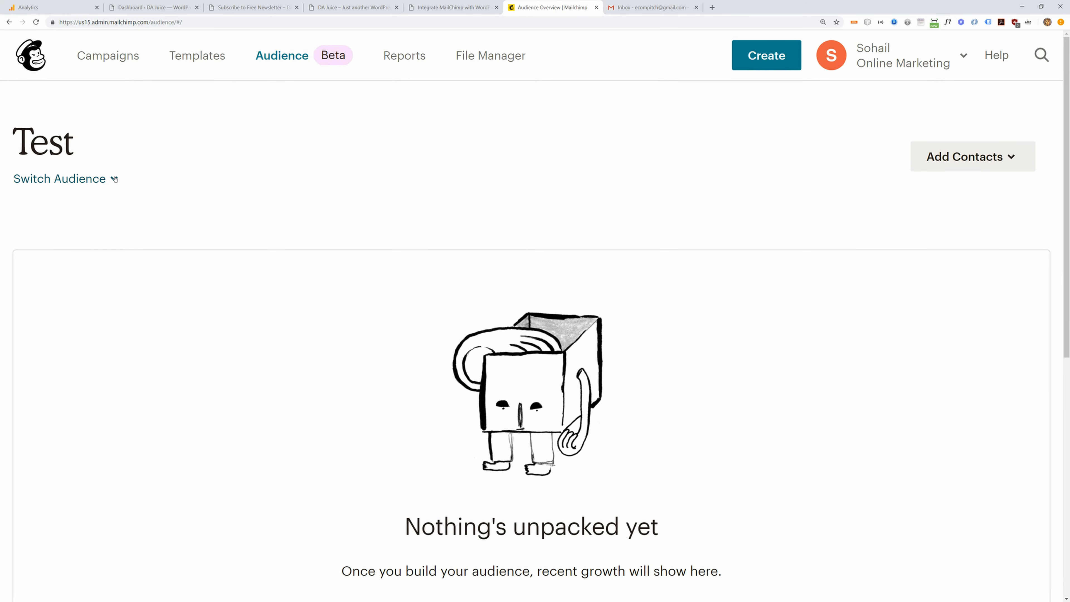
pyautogui.click(78, 179)
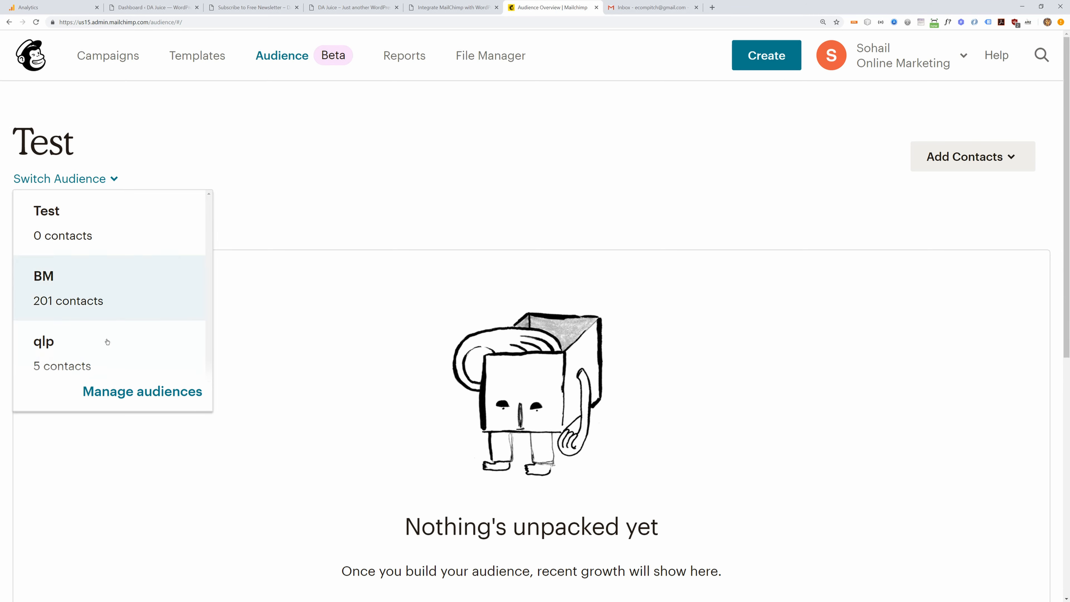
pyautogui.click(93, 393)
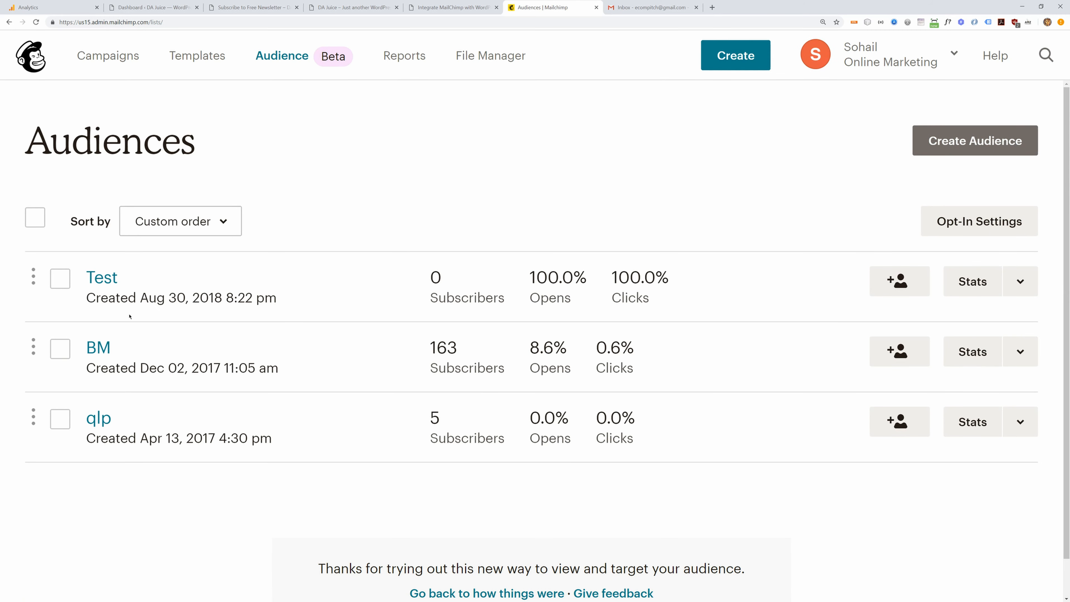
# - Start creating a brand-new audience rather than using tags
pyautogui.click(933, 142)
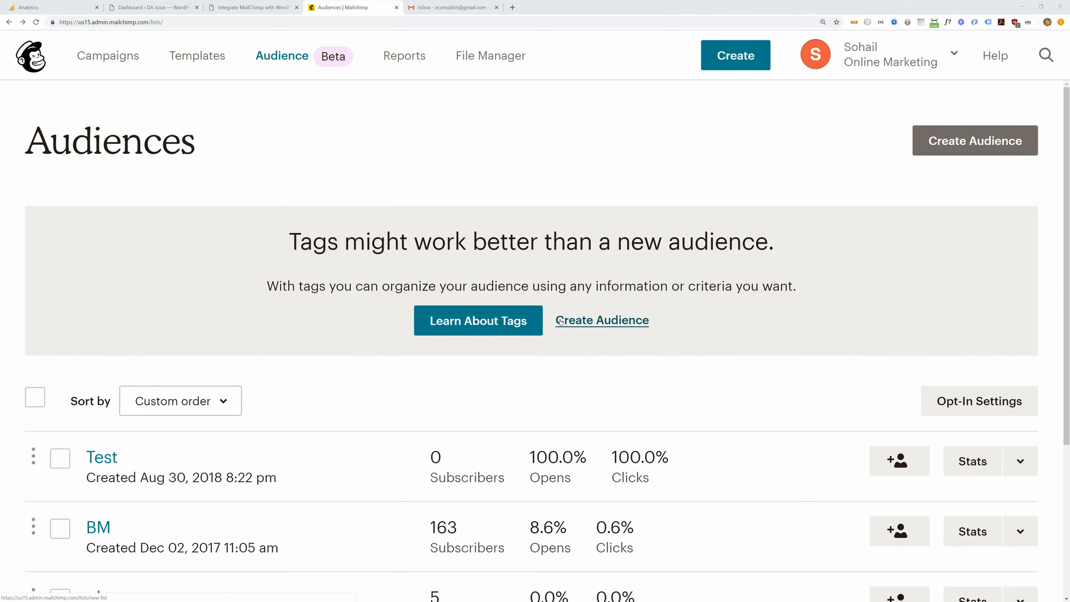
pyautogui.click(563, 322)
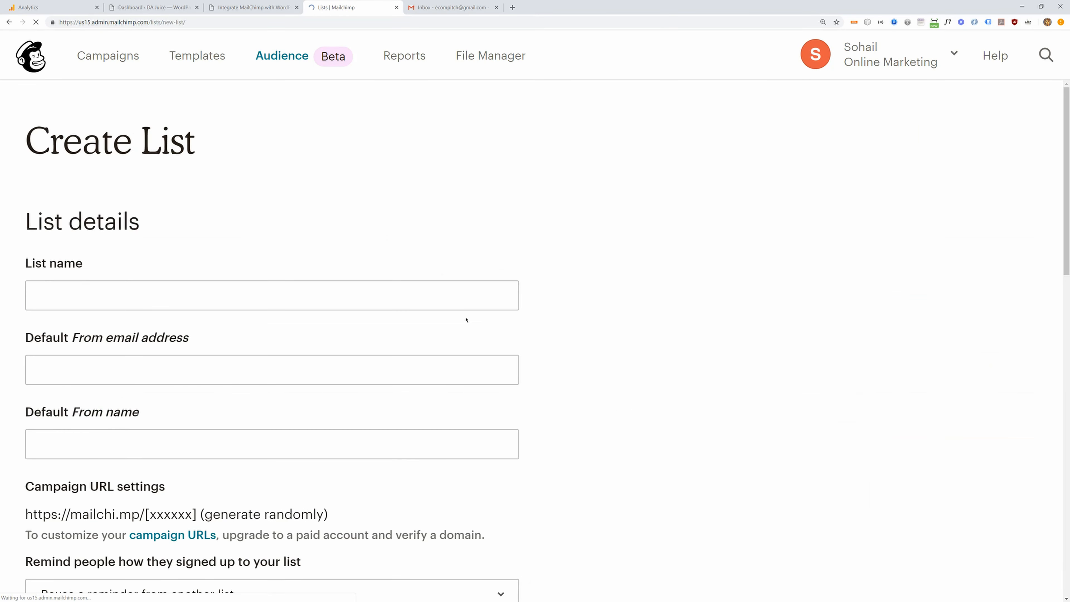
pyautogui.scroll(-1, 77, 217)
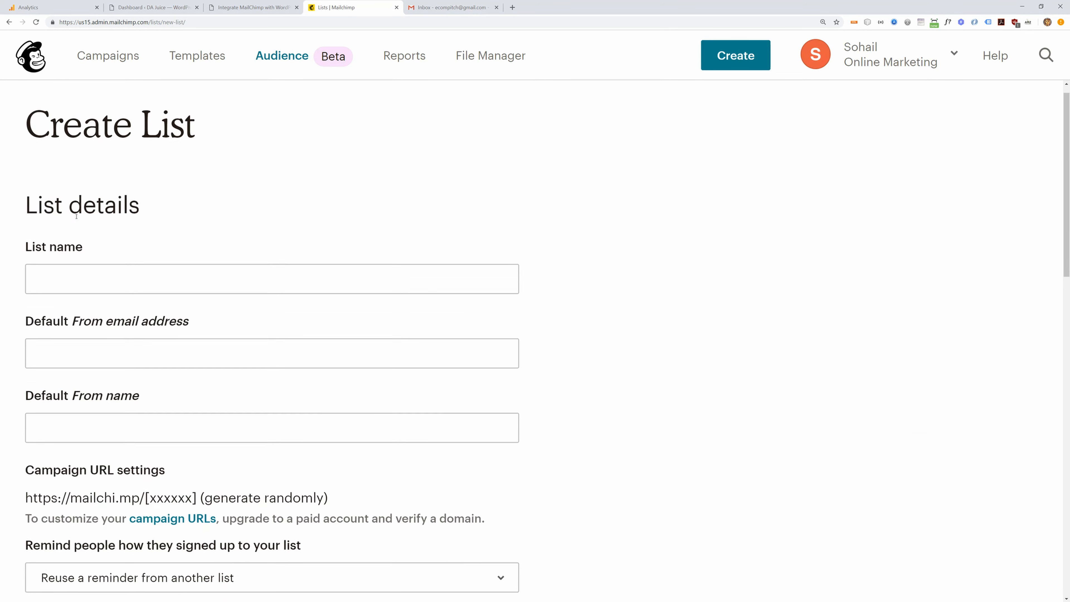
# - Fill in list name DAJuice, the default sender email address, and From name DAJuice
pyautogui.click(69, 245)
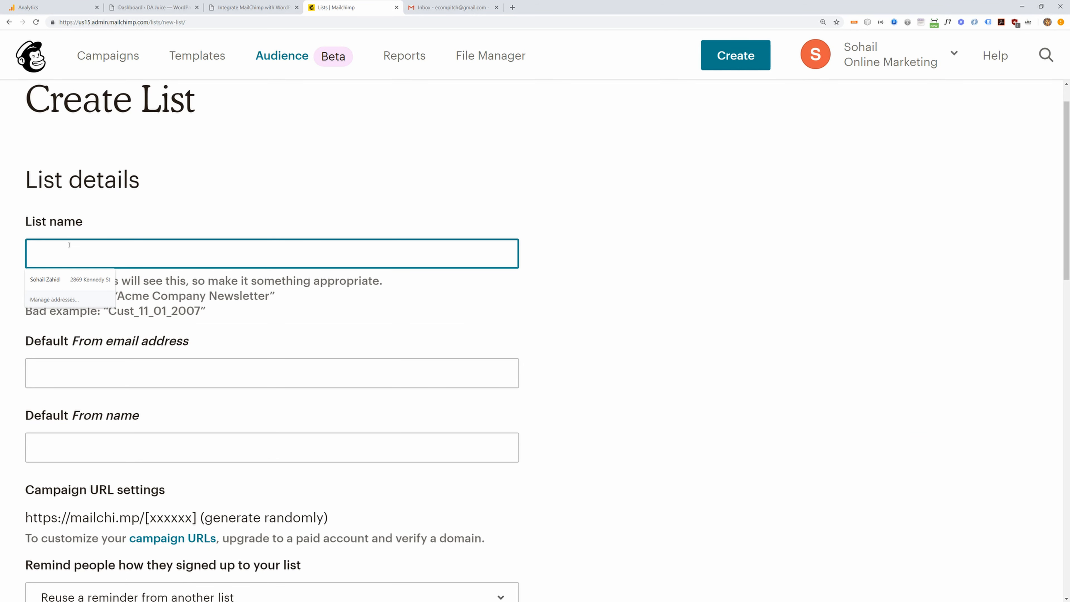
pyautogui.write('d')
pyautogui.press('BackSpace')
pyautogui.write('DAJuice')
pyautogui.press('Tab')
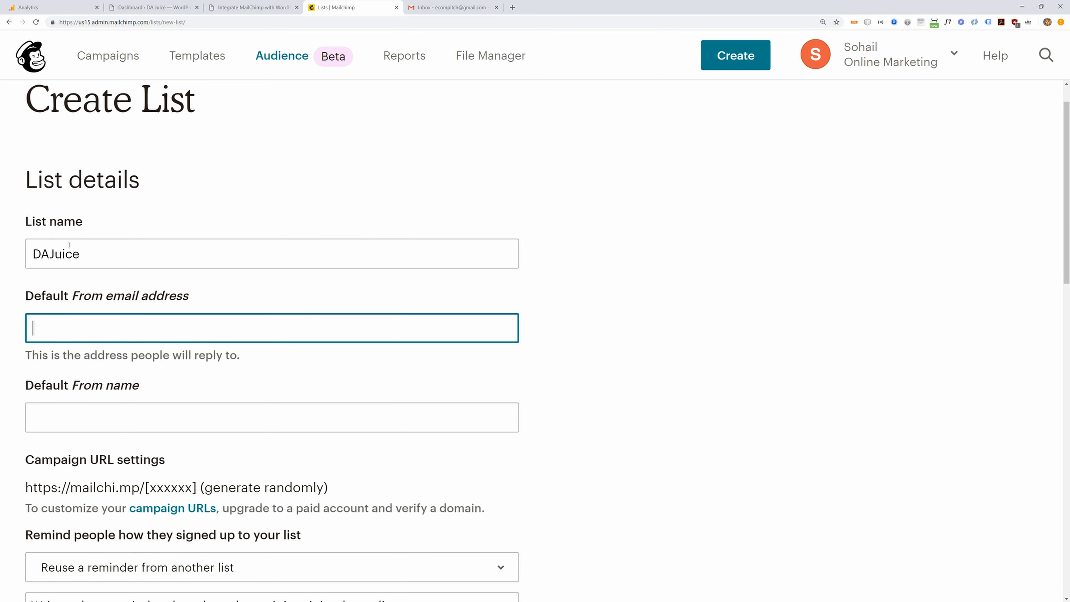
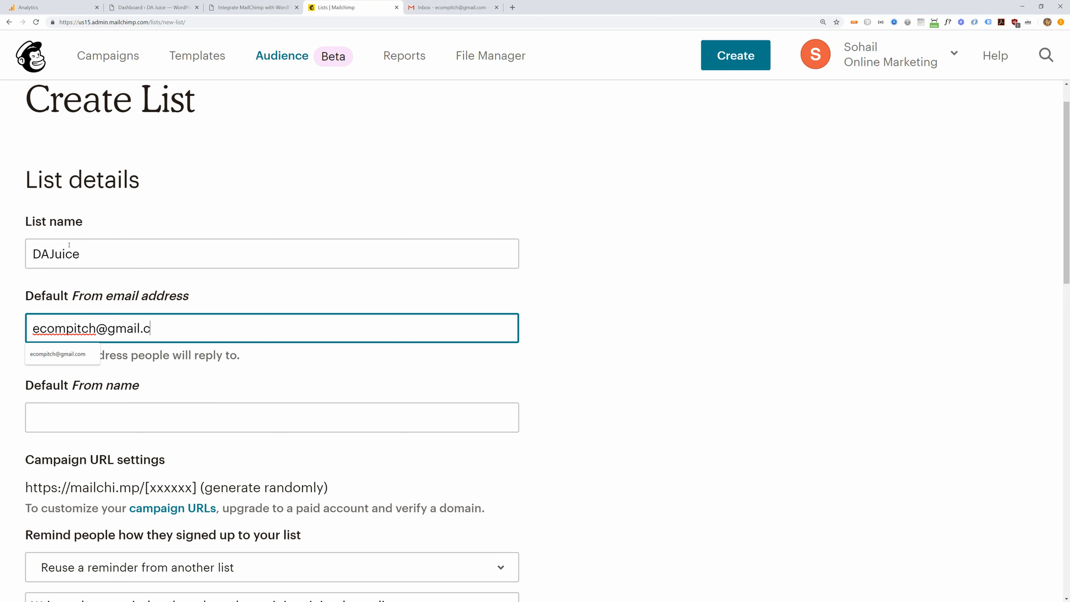
pyautogui.press('Tab')
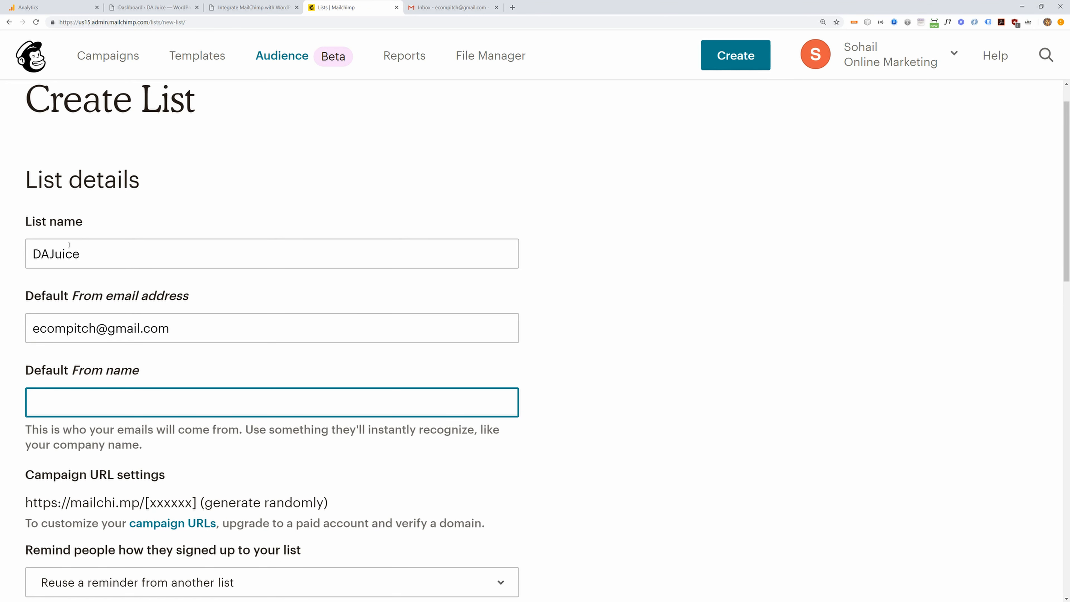
pyautogui.write('DAJuice')
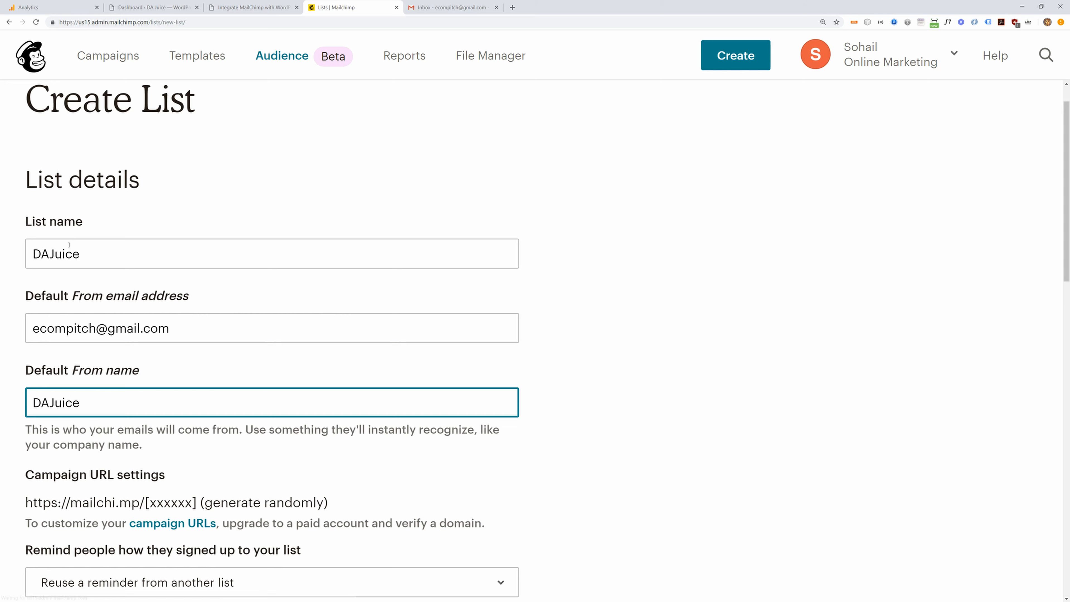
pyautogui.press('Tab')
pyautogui.scroll(-7, 213, 285)
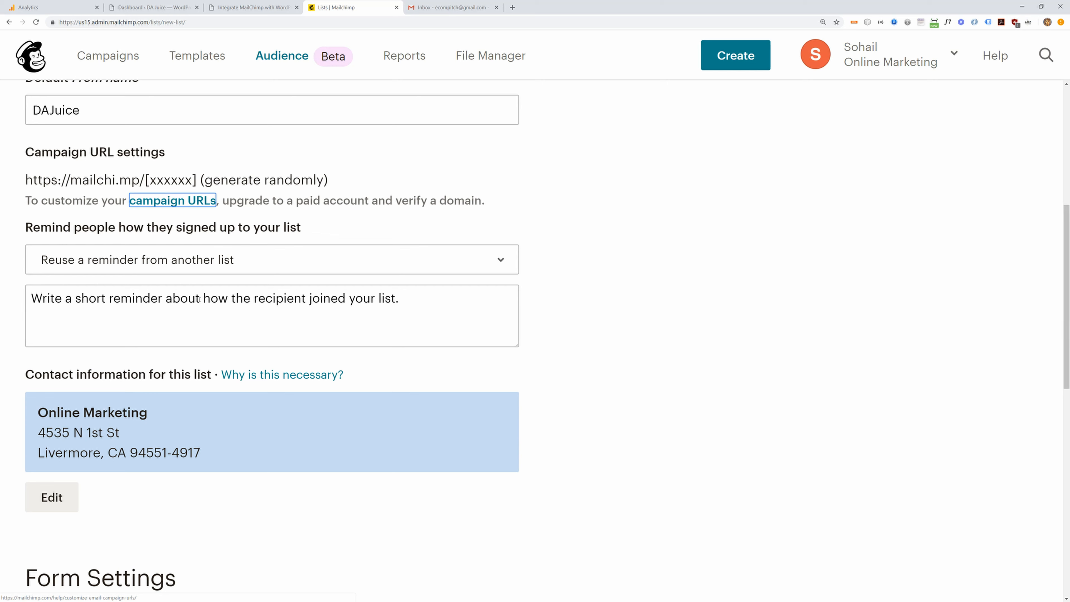
# - Set the signup reminder to 'Thanks for subscribing to my list' and highlight the contact address
pyautogui.click(199, 299)
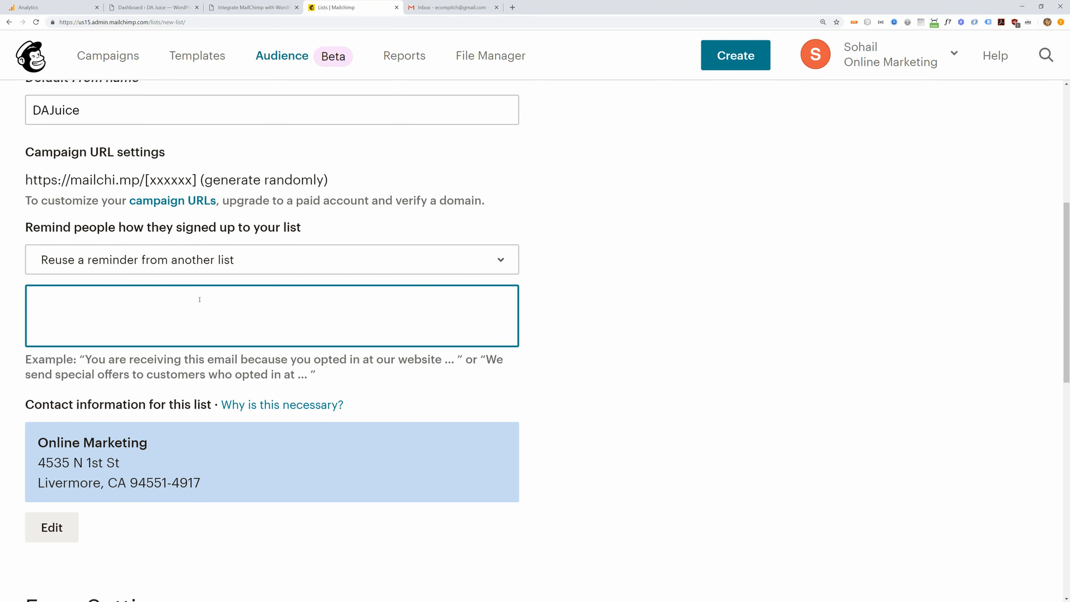
pyautogui.write('Thanks for subscribing to my list')
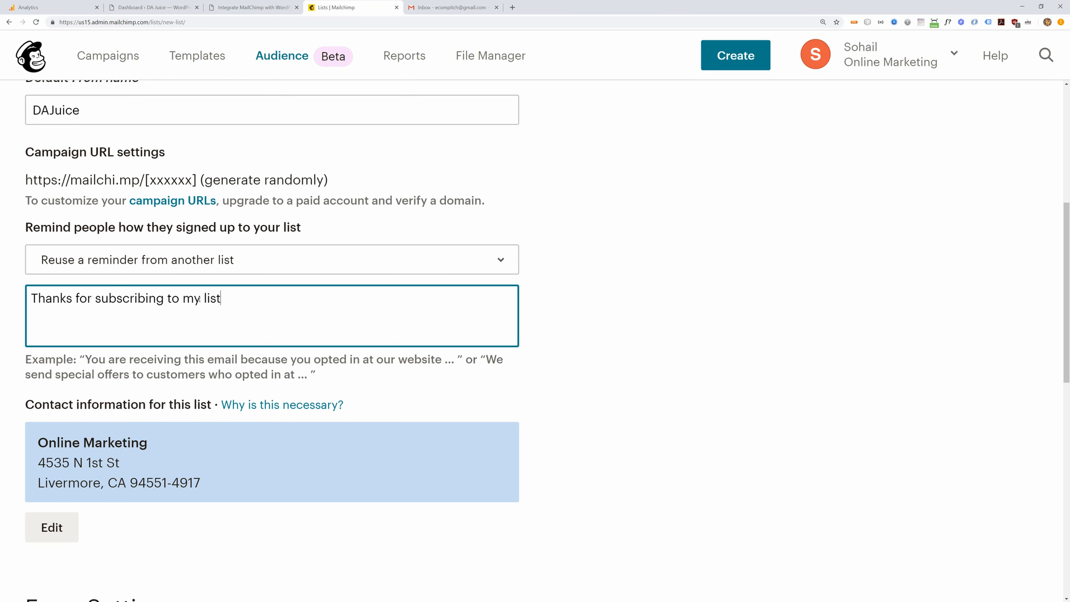
pyautogui.scroll(-4, 127, 337)
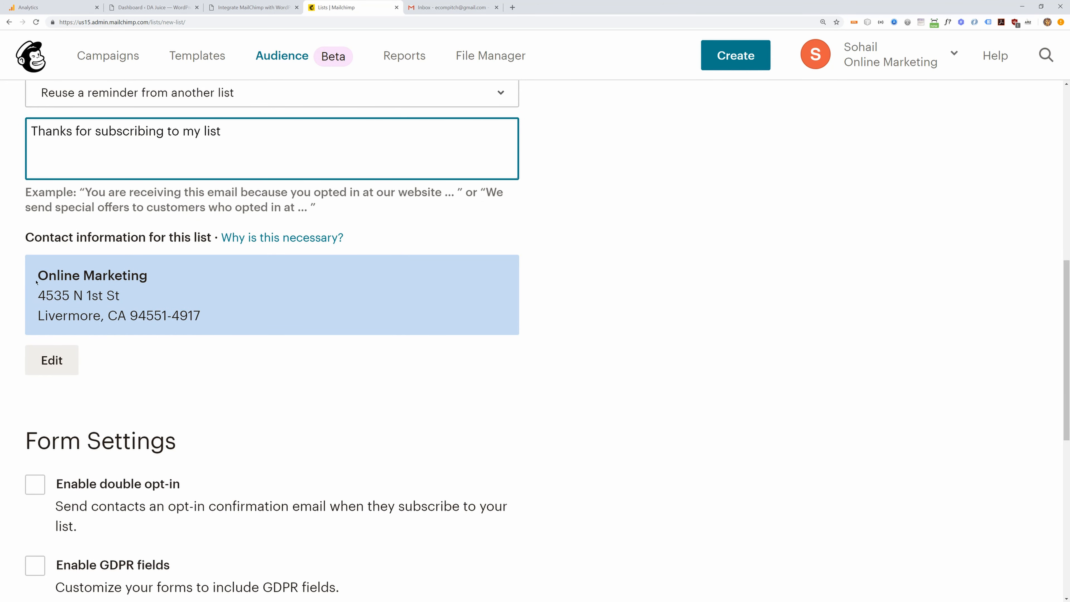
pyautogui.moveTo(38, 275); pyautogui.dragTo(145, 291)
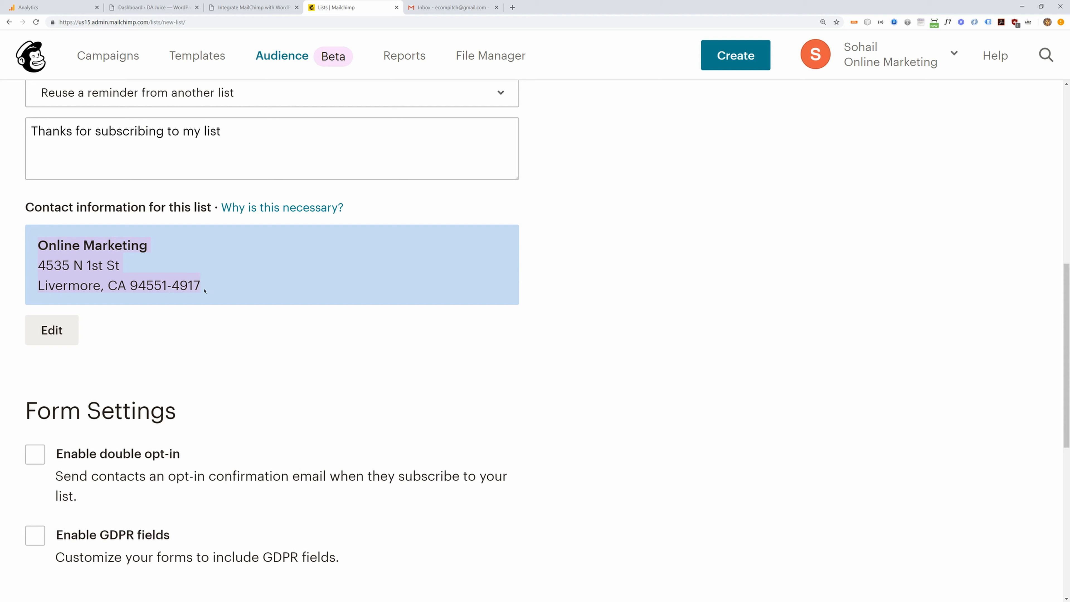
# - Enable the Daily summary notification for subscribe and unsubscribe activity
pyautogui.scroll(-4, 143, 357)
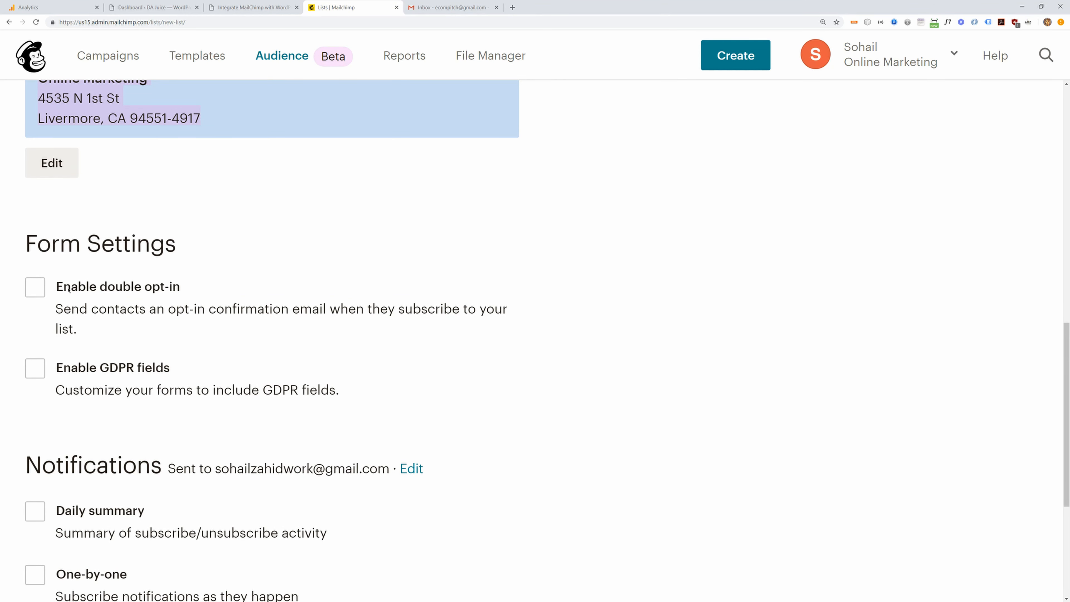
pyautogui.scroll(-2, 83, 290)
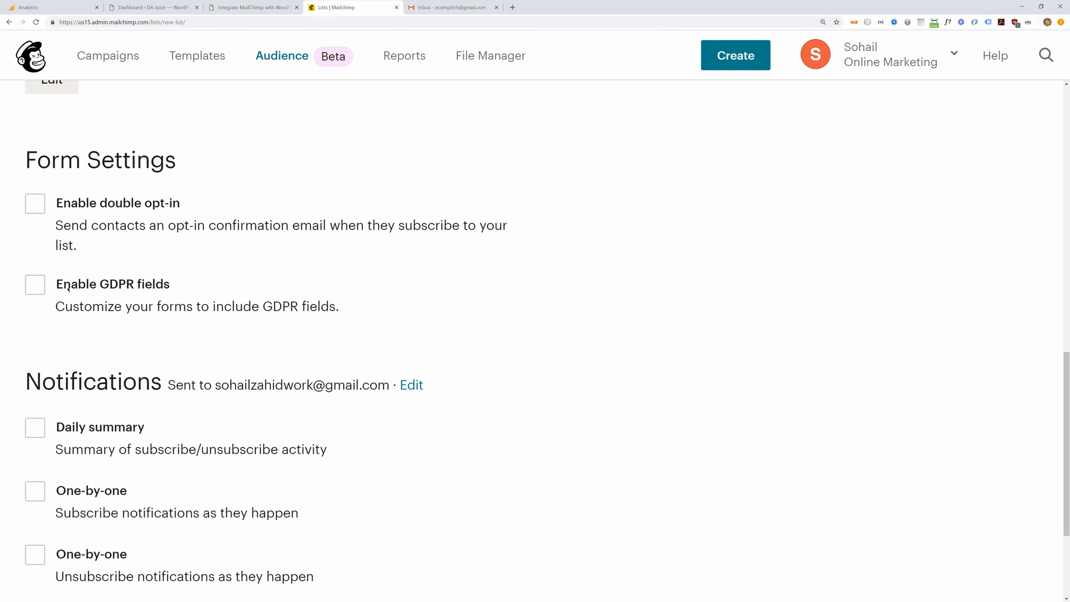
pyautogui.scroll(-2, 83, 341)
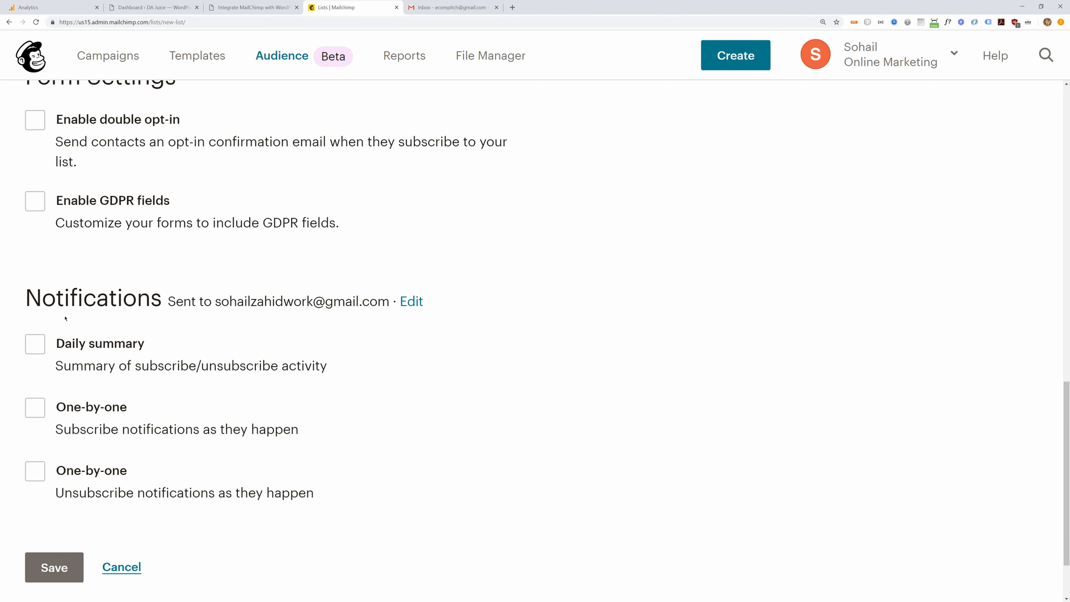
pyautogui.click(38, 346)
pyautogui.scroll(-2, 160, 401)
# - Save the DAJuice audience, then open its Settings from the audiences list
pyautogui.click(47, 481)
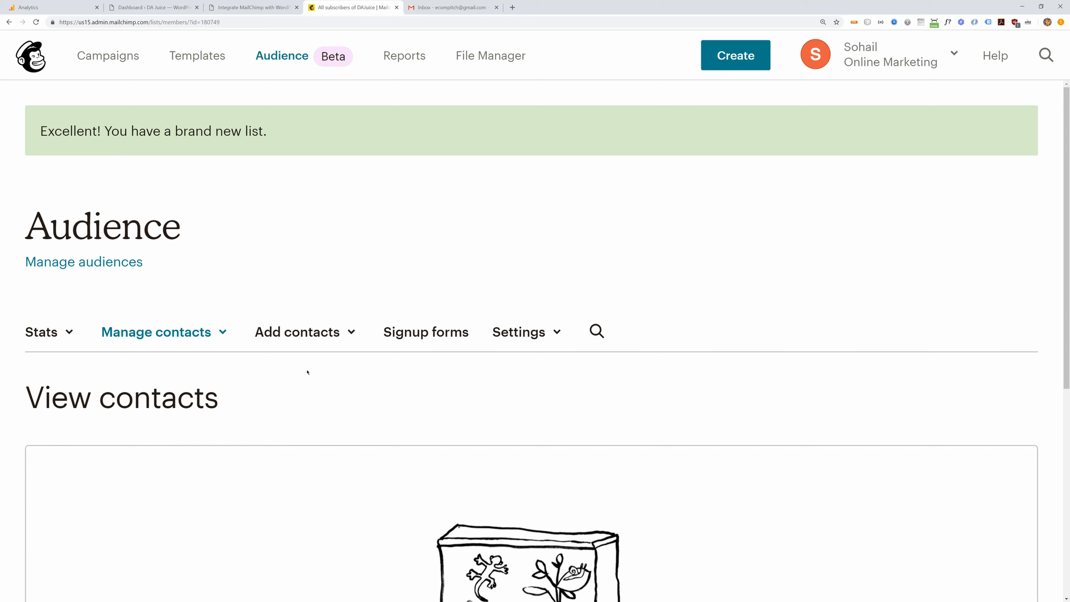
pyautogui.click(110, 260)
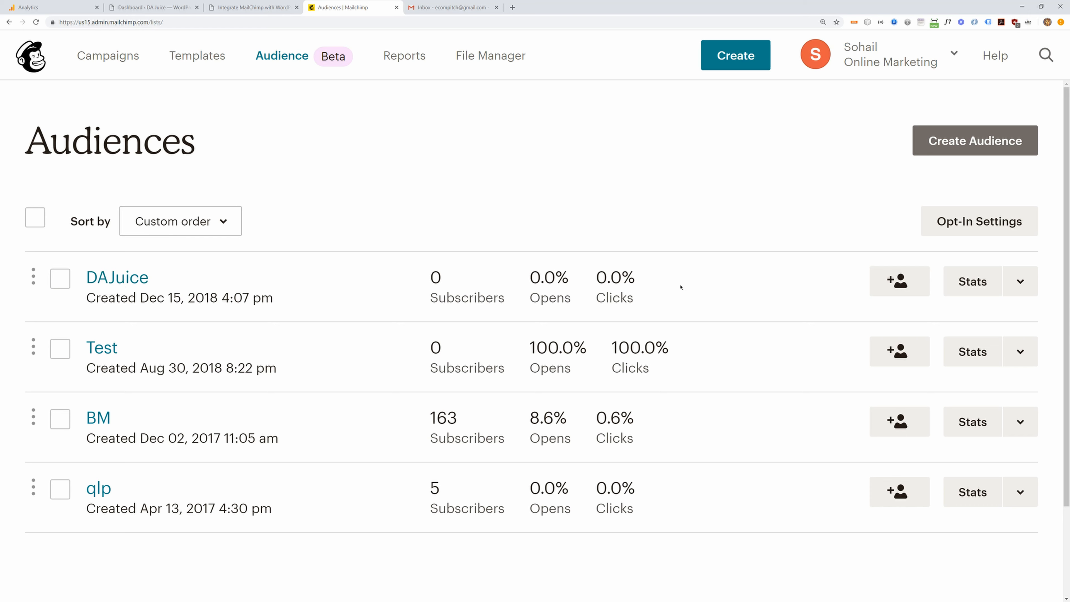
pyautogui.click(1020, 281)
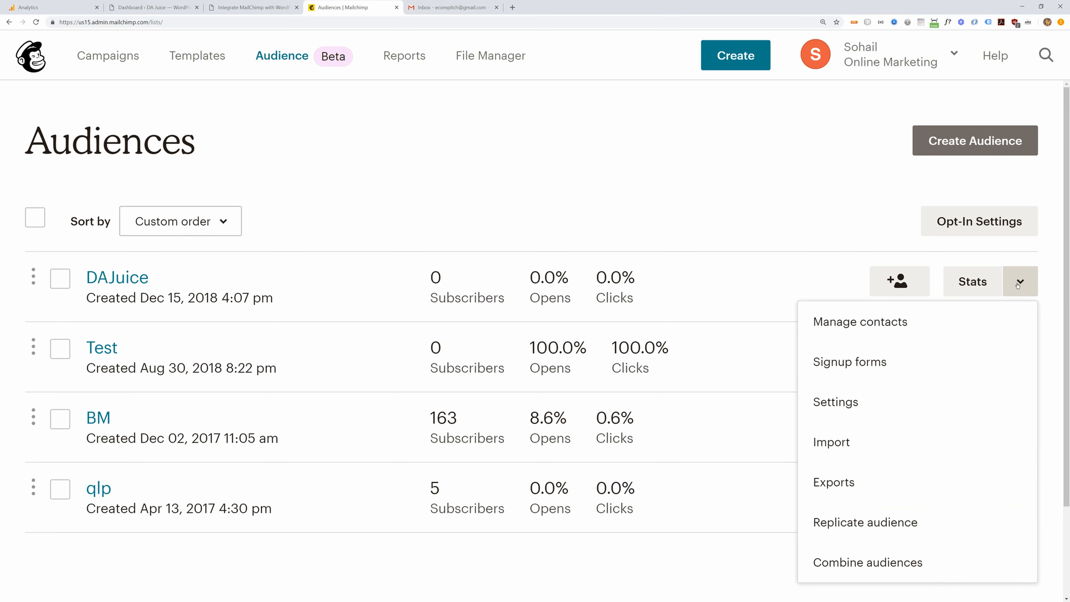
pyautogui.click(832, 403)
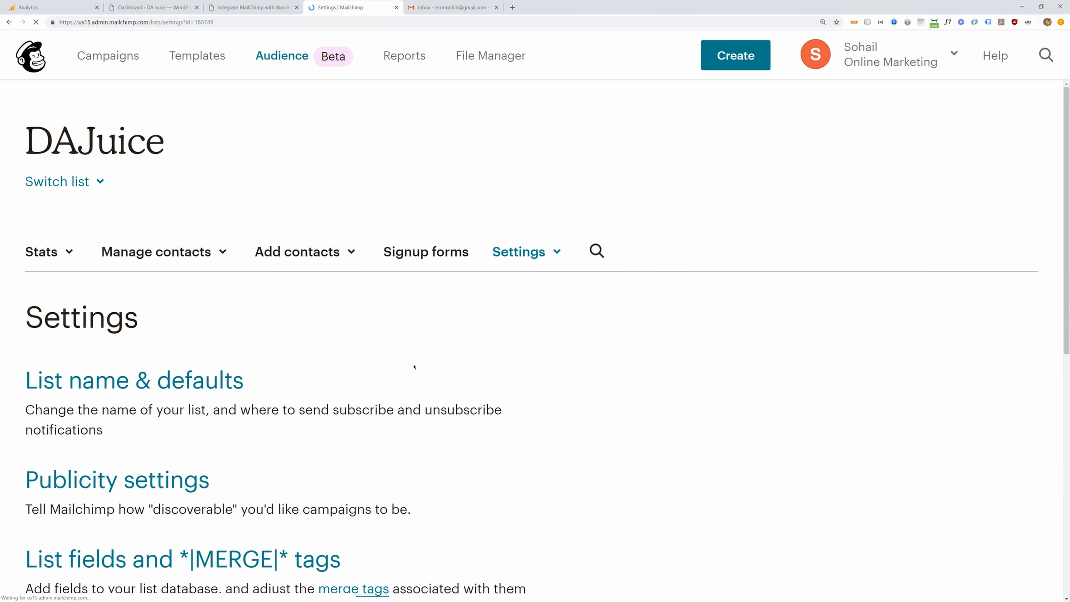
# - Select and copy the DAJuice audience's unique list id
pyautogui.scroll(-5, 298, 360)
pyautogui.scroll(-2, 297, 359)
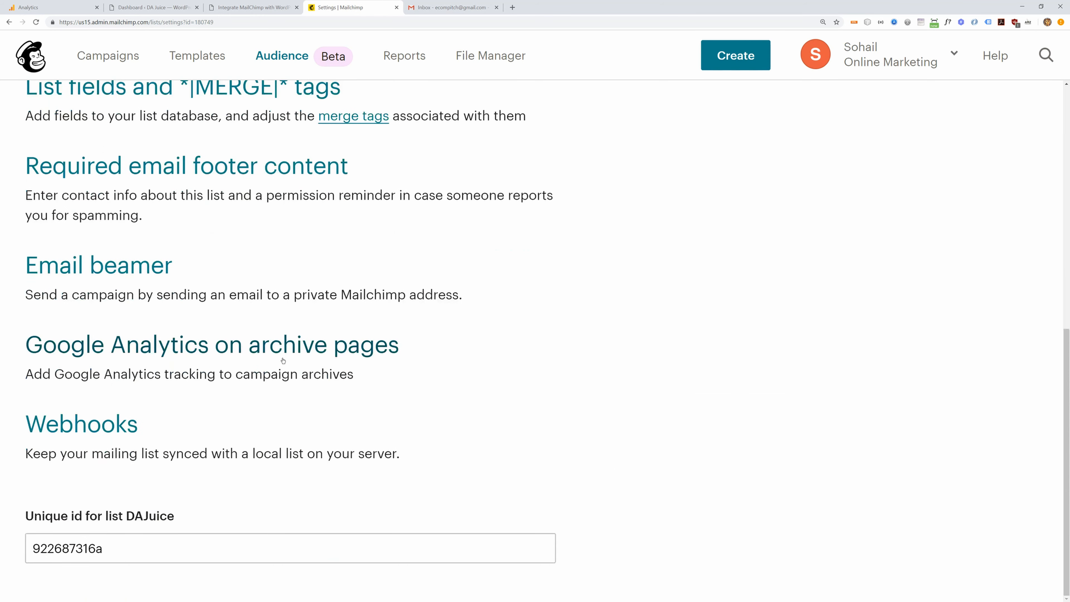
pyautogui.doubleClick(107, 547)
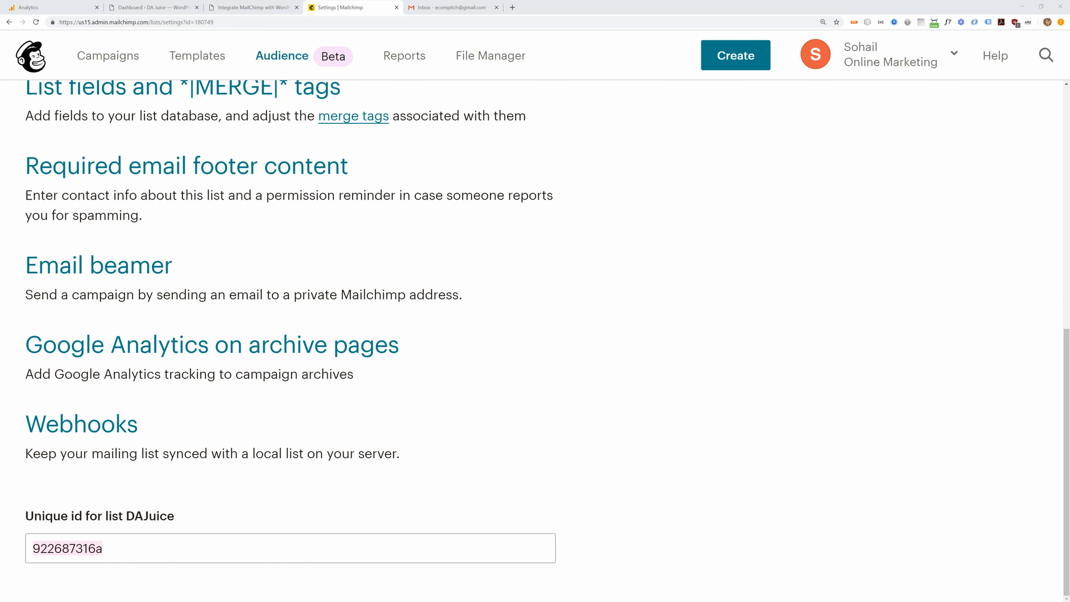
pyautogui.scroll(8, 577, 162)
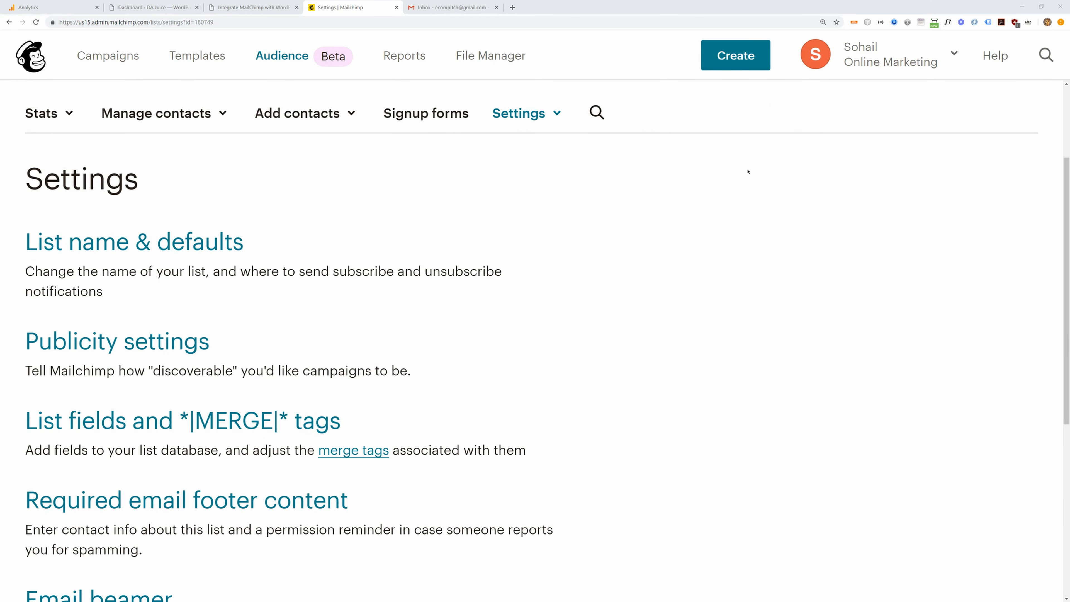
pyautogui.click(870, 55)
# - Go to Account > Extras > API keys and select the existing API key to copy it
pyautogui.click(741, 264)
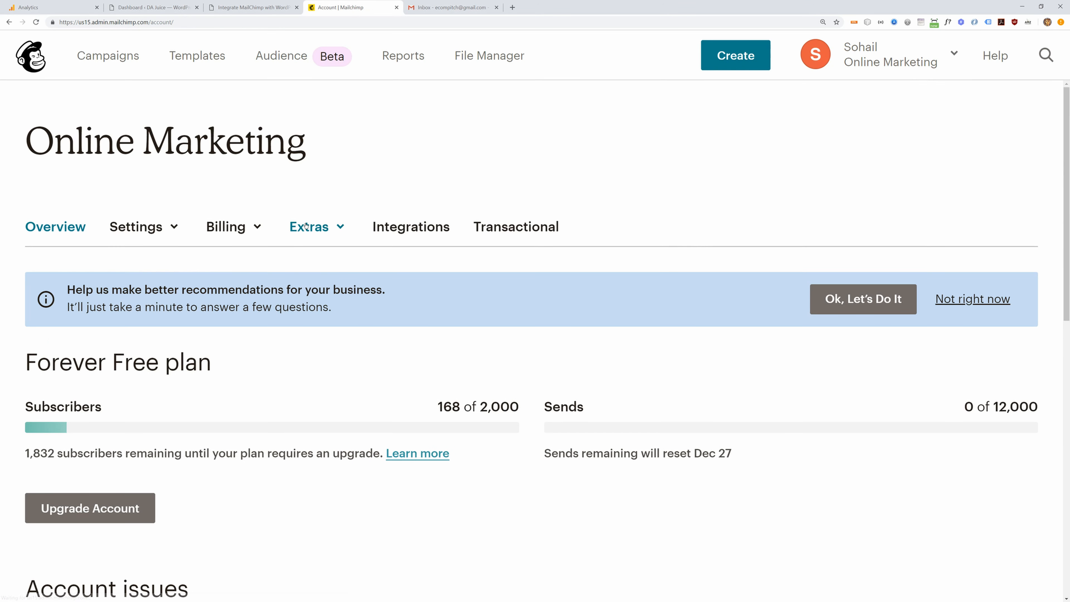
pyautogui.click(306, 226)
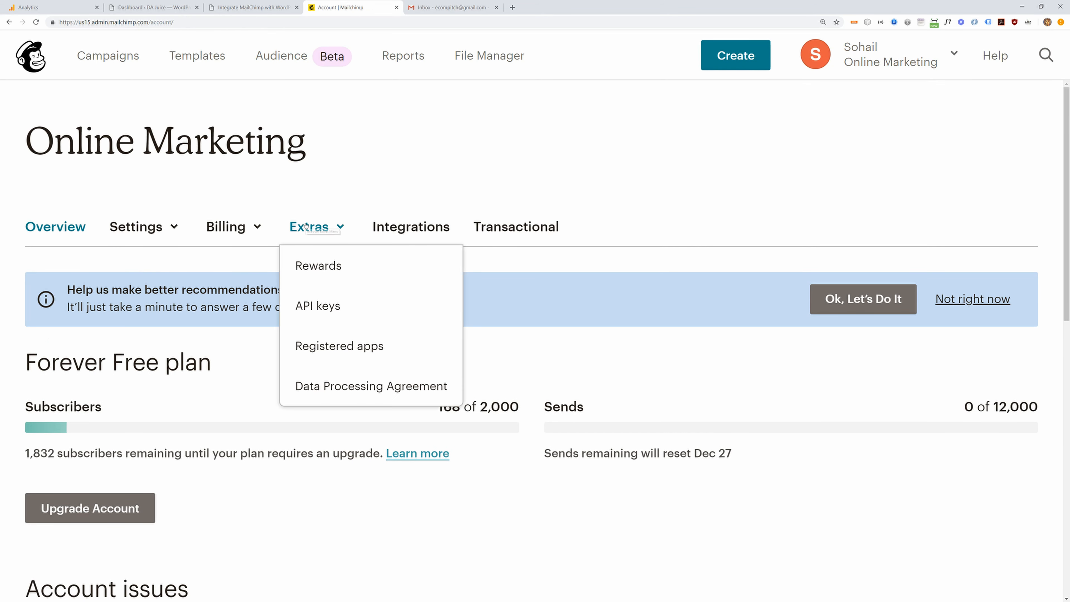
pyautogui.click(303, 306)
pyautogui.scroll(-7, 589, 311)
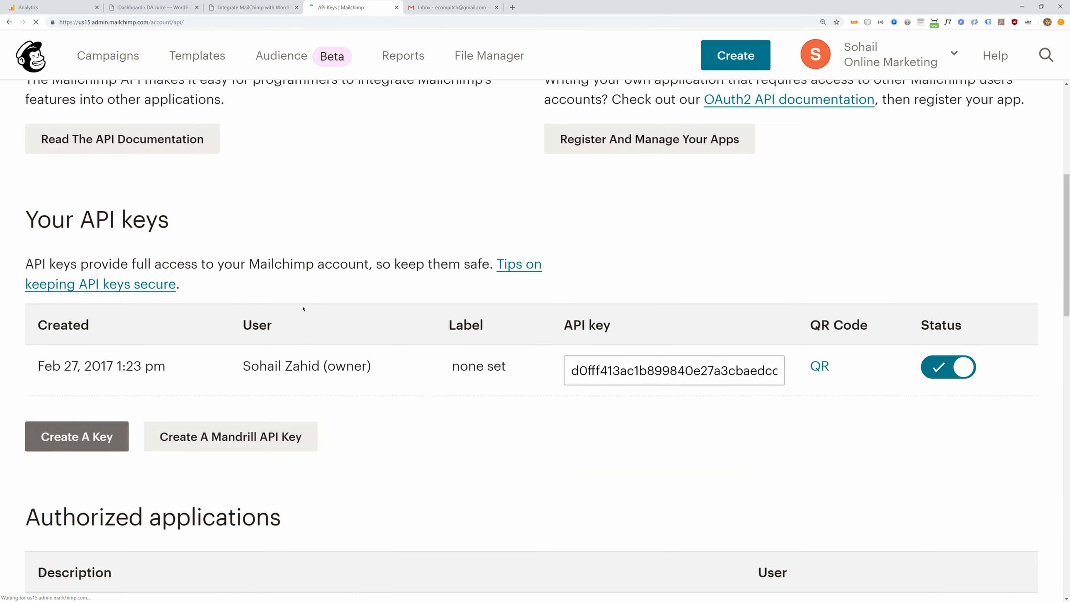
pyautogui.click(623, 356)
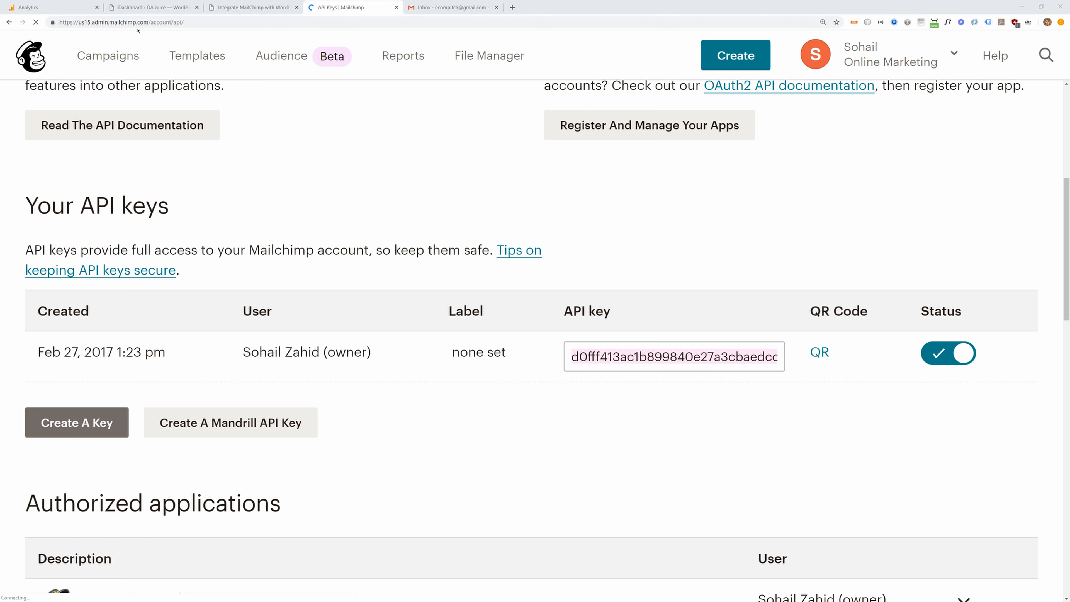
# - In WordPress, search Plugins > Add New for 'Contact Form 7', install it and activate it
pyautogui.click(127, 8)
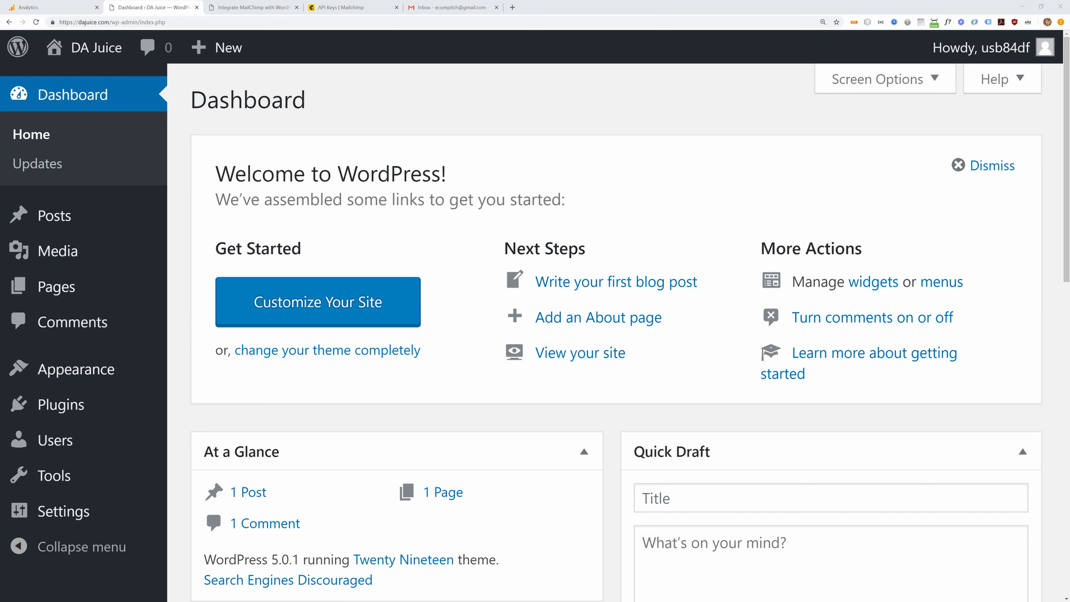
pyautogui.moveTo(80, 407)
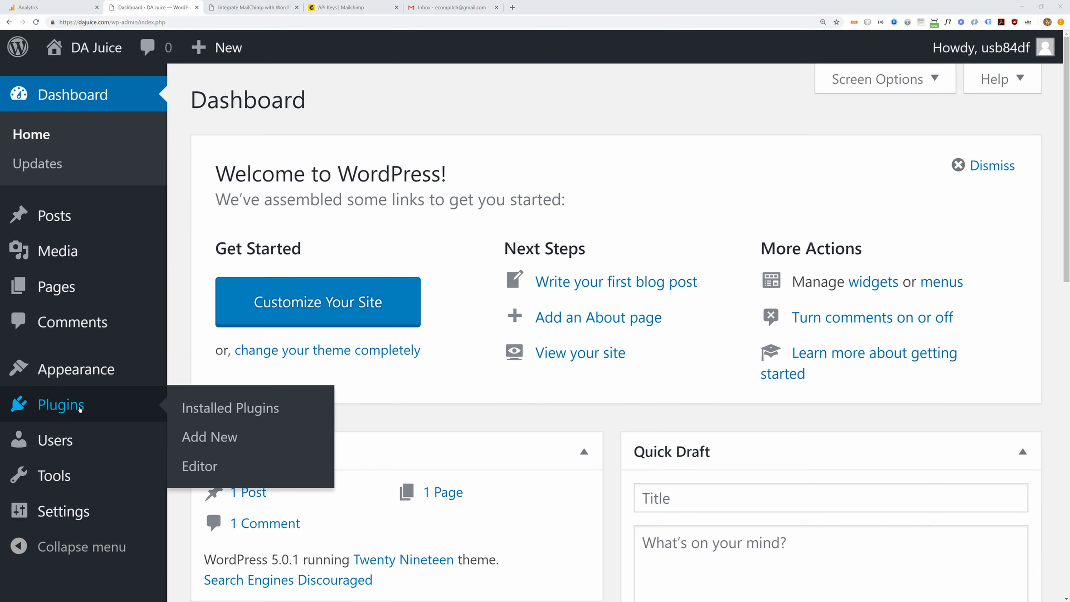
pyautogui.click(194, 440)
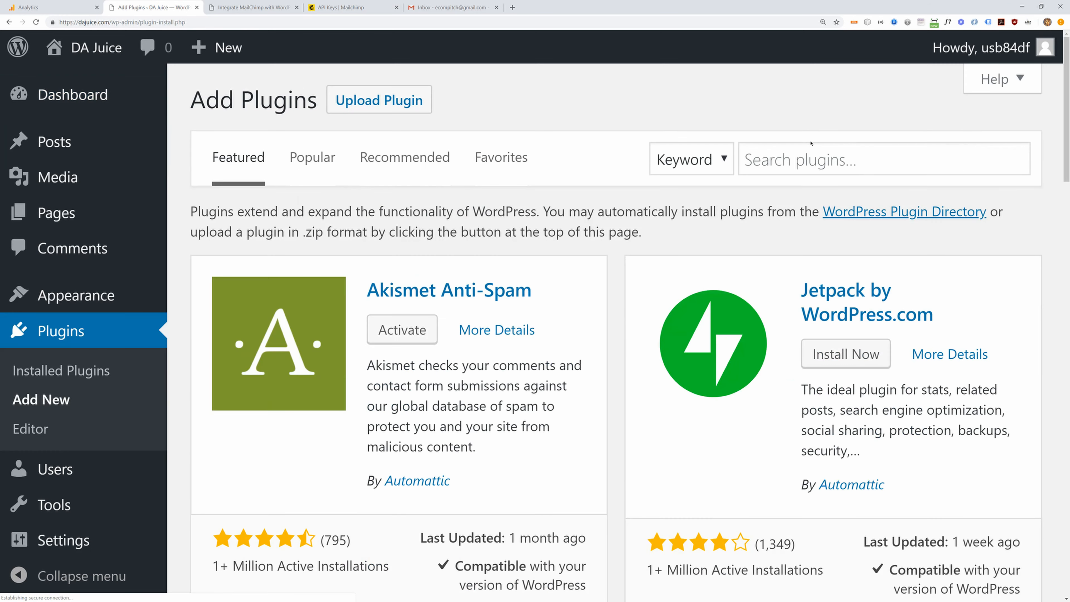
pyautogui.click(786, 168)
pyautogui.write('Contact Form 7')
pyautogui.press('Return')
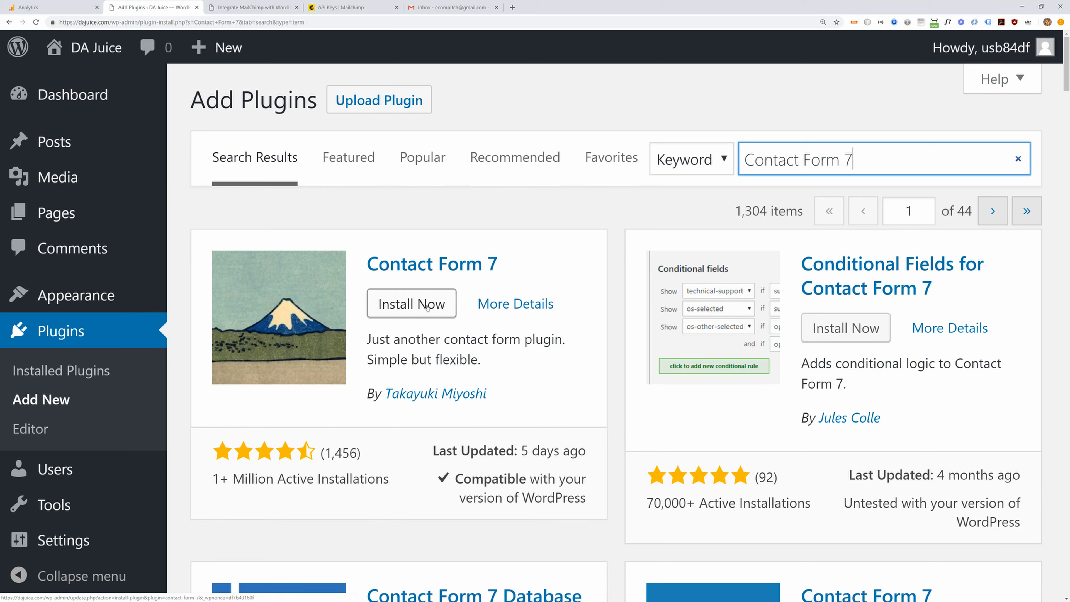
pyautogui.click(392, 308)
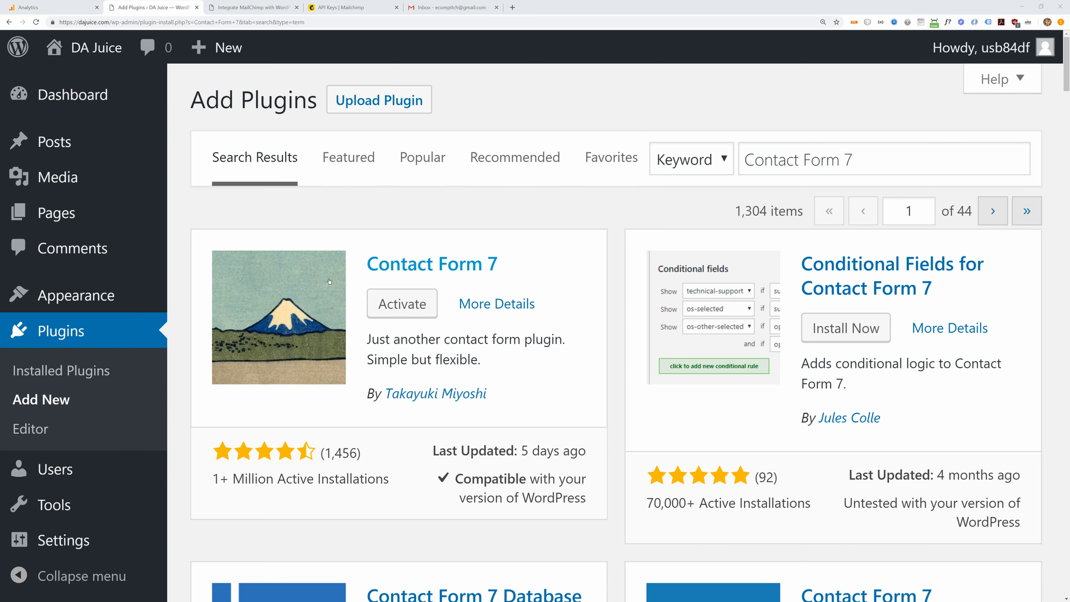
pyautogui.click(402, 303)
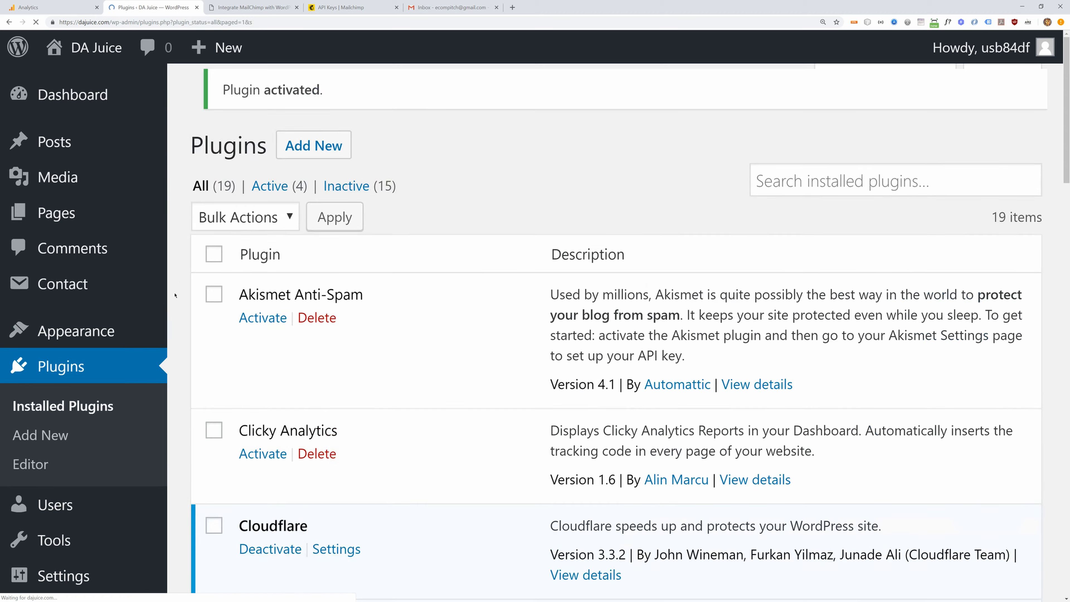
pyautogui.moveTo(64, 286)
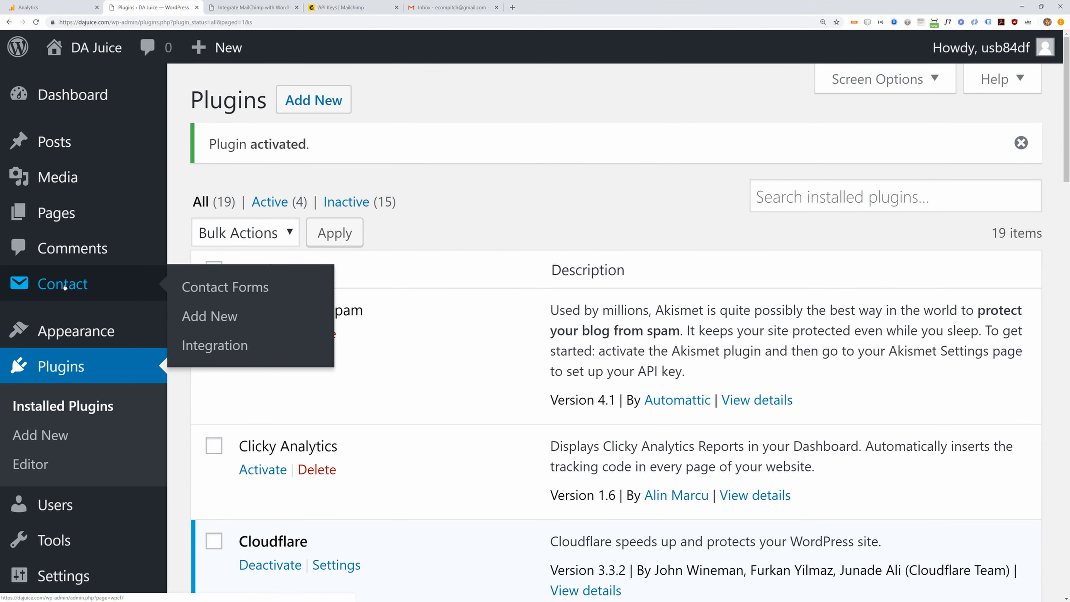
# - Open Contact form 1 for editing from the Contact Forms list
pyautogui.click(199, 287)
pyautogui.scroll(-4, 286, 307)
pyautogui.moveTo(266, 411)
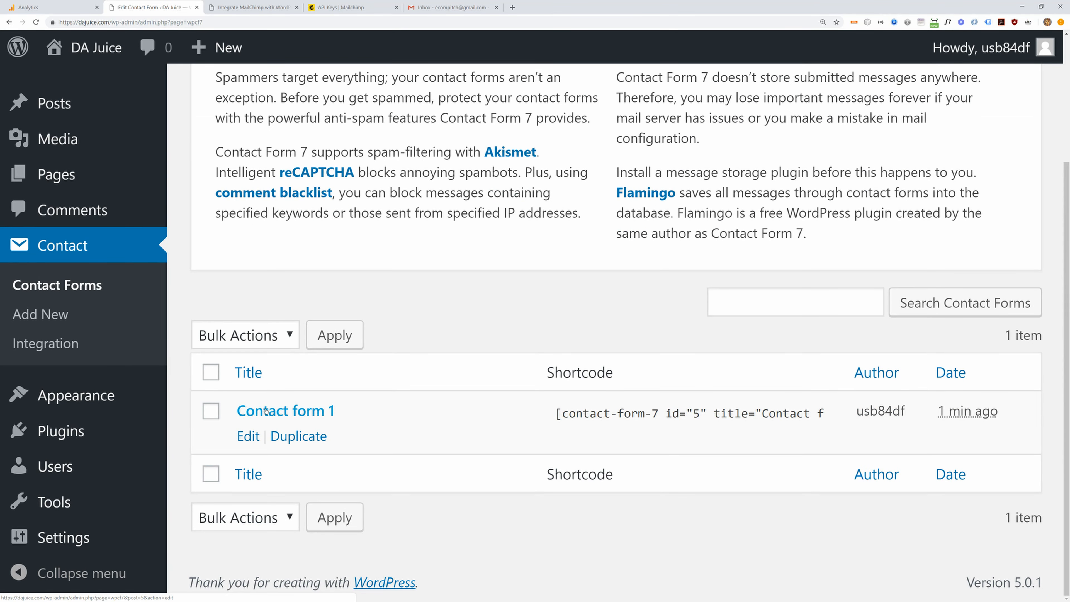
pyautogui.click(253, 417)
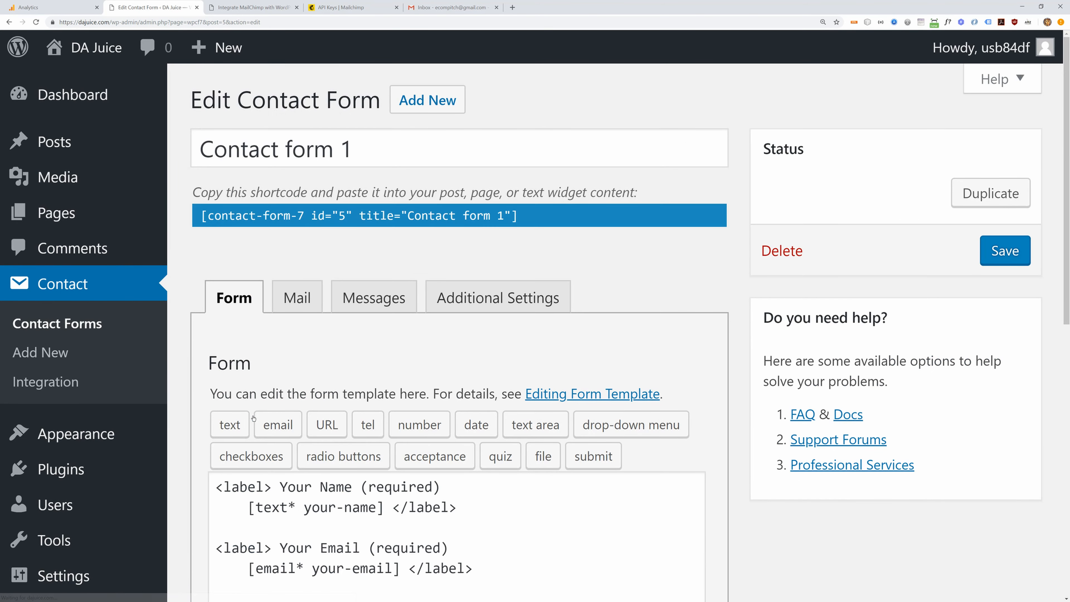
pyautogui.scroll(-5, 317, 364)
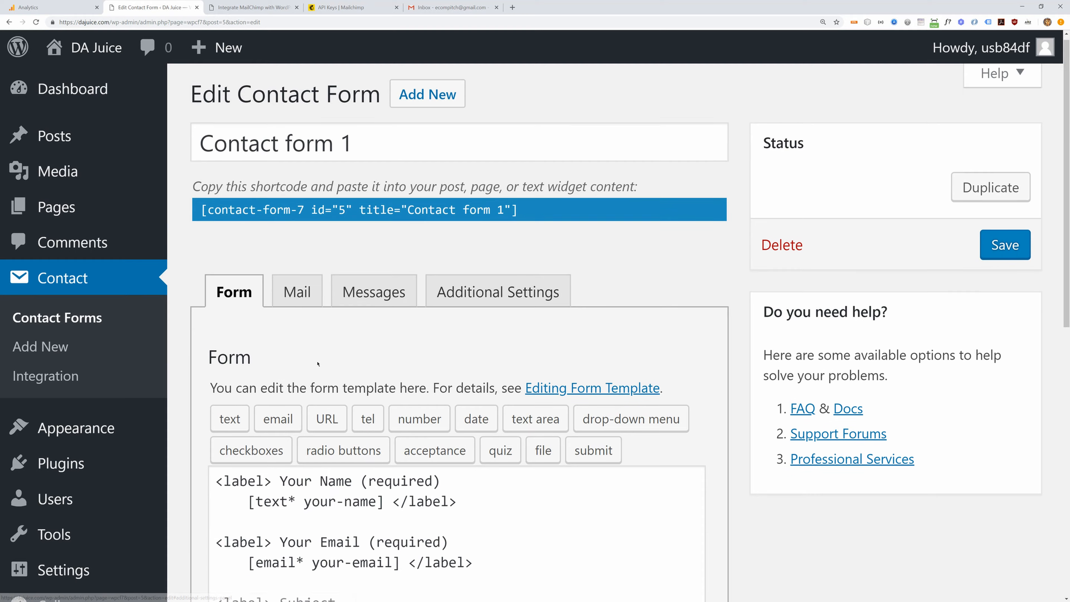
# - Remove the Subject and Your Message fields from the template, keeping your-name and your-email
pyautogui.moveTo(218, 277); pyautogui.dragTo(464, 287)
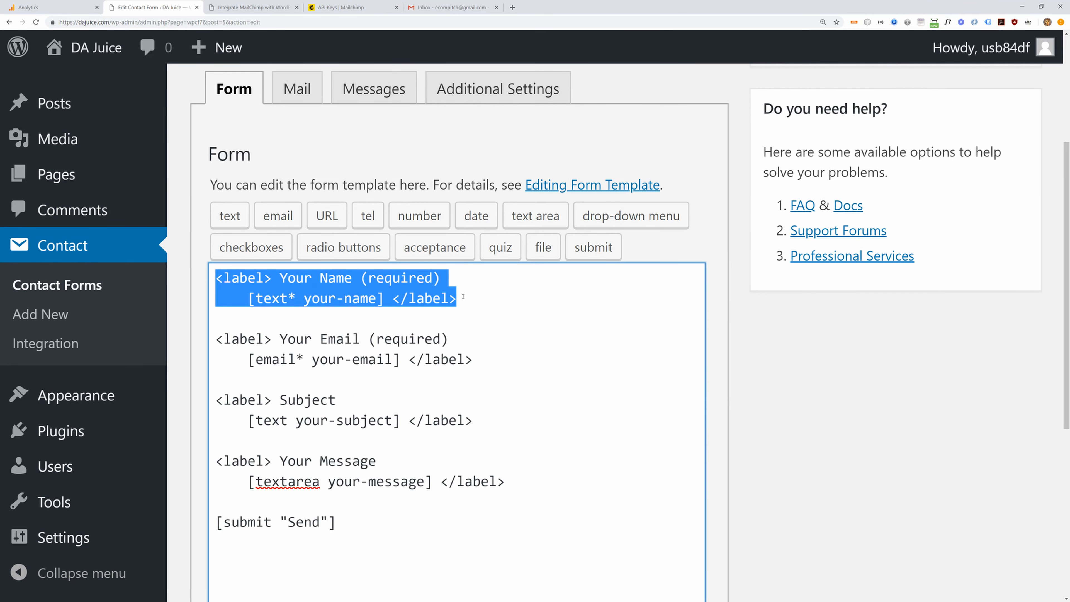
pyautogui.moveTo(463, 296); pyautogui.dragTo(473, 365)
pyautogui.click(328, 287)
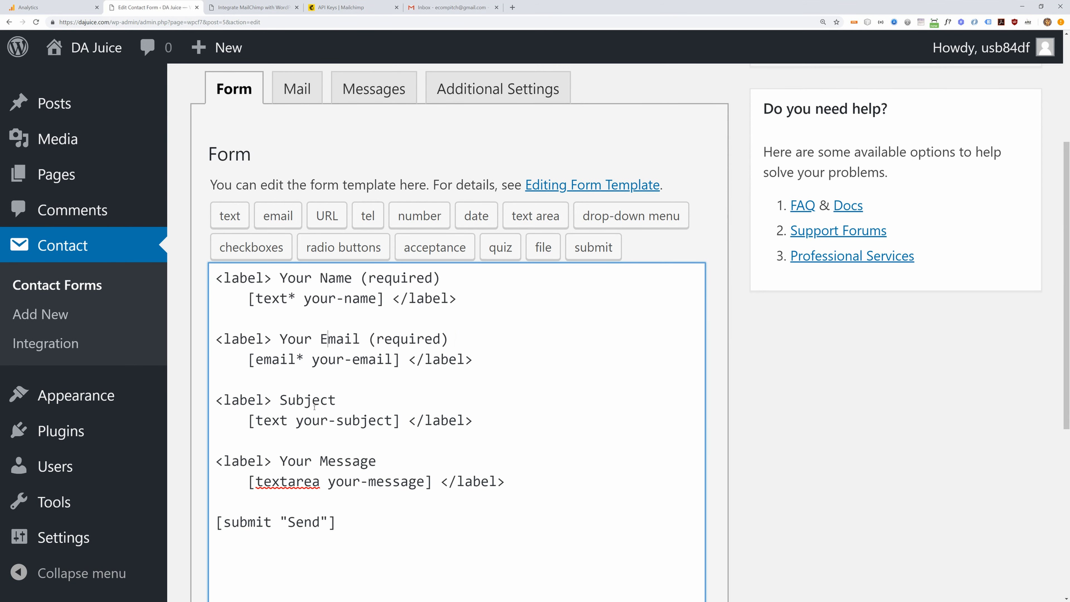
pyautogui.moveTo(504, 482); pyautogui.dragTo(204, 397)
pyautogui.press('BackSpace')
pyautogui.press('BackSpace')
pyautogui.press('BackSpace')
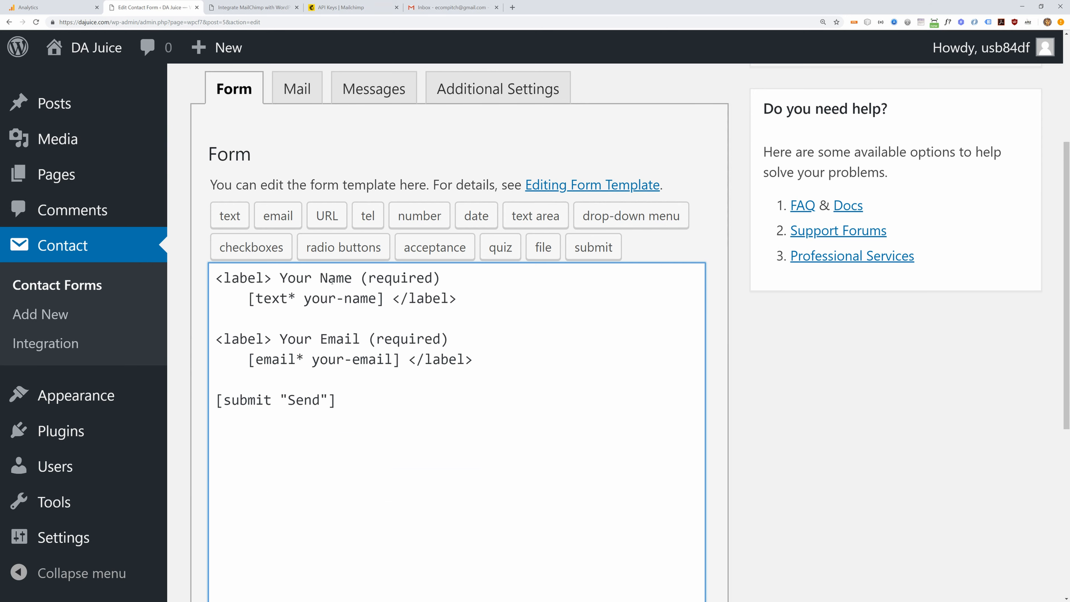
pyautogui.moveTo(305, 299); pyautogui.dragTo(373, 297)
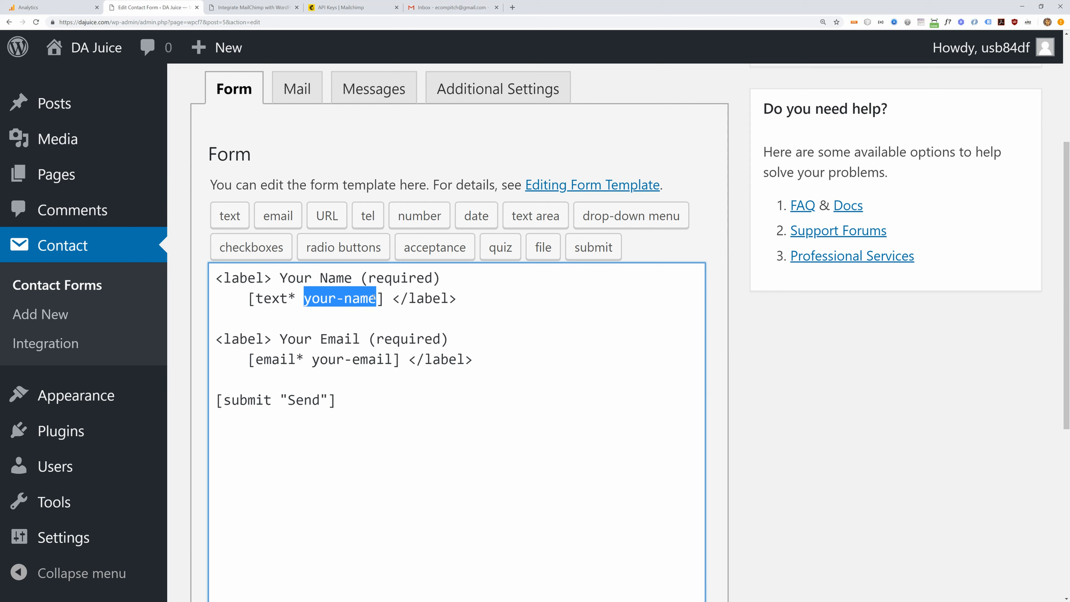
pyautogui.moveTo(312, 359); pyautogui.dragTo(391, 359)
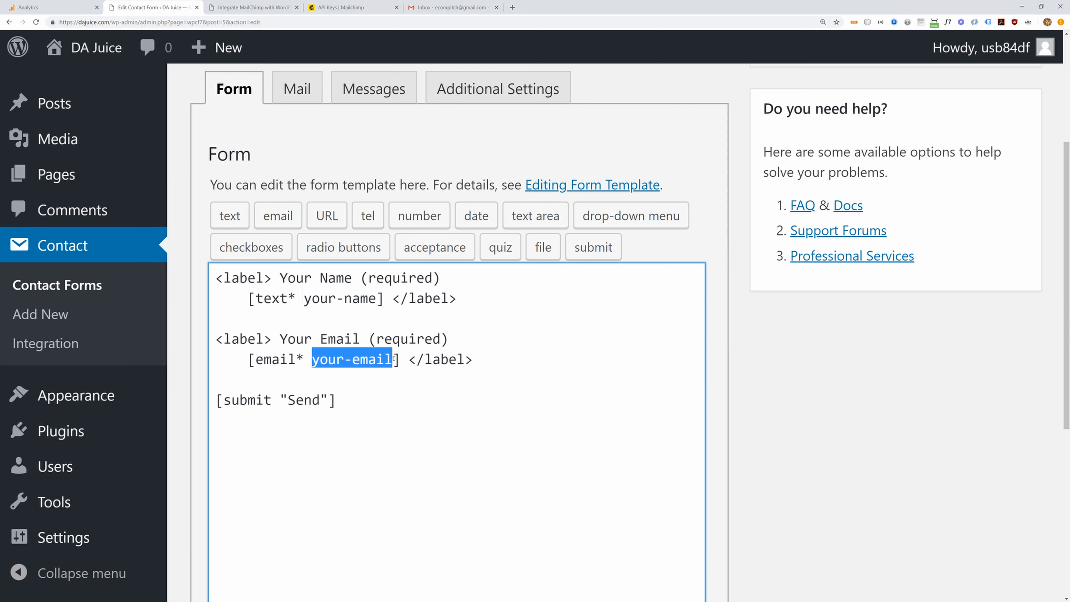
pyautogui.click(300, 382)
# - Save Contact form 1 and go to Plugins > Add New
pyautogui.scroll(-5, 299, 382)
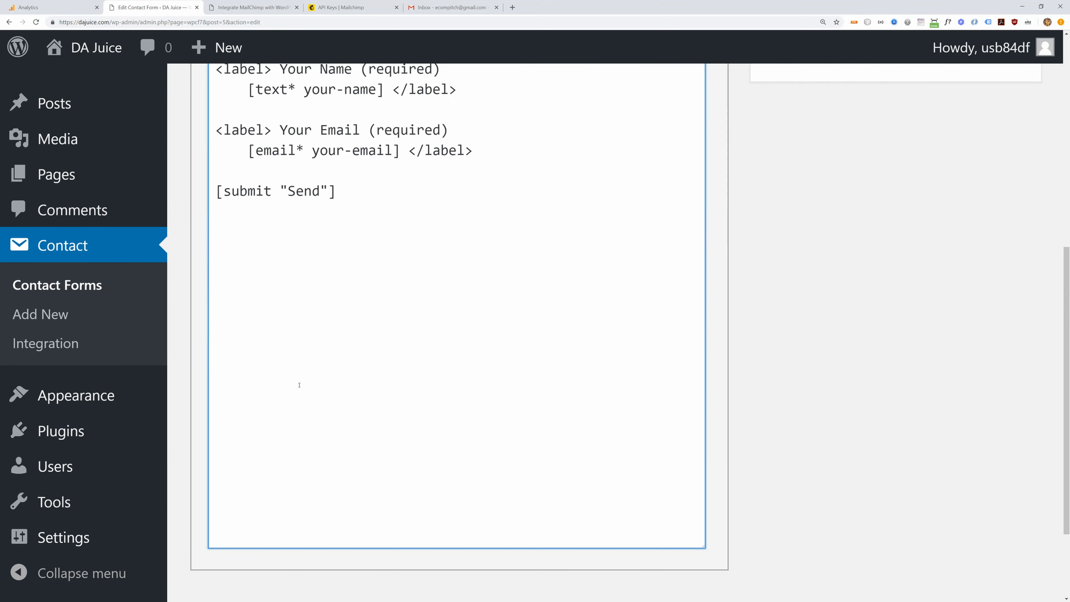
pyautogui.scroll(5, 299, 382)
pyautogui.scroll(-7, 299, 384)
pyautogui.click(224, 497)
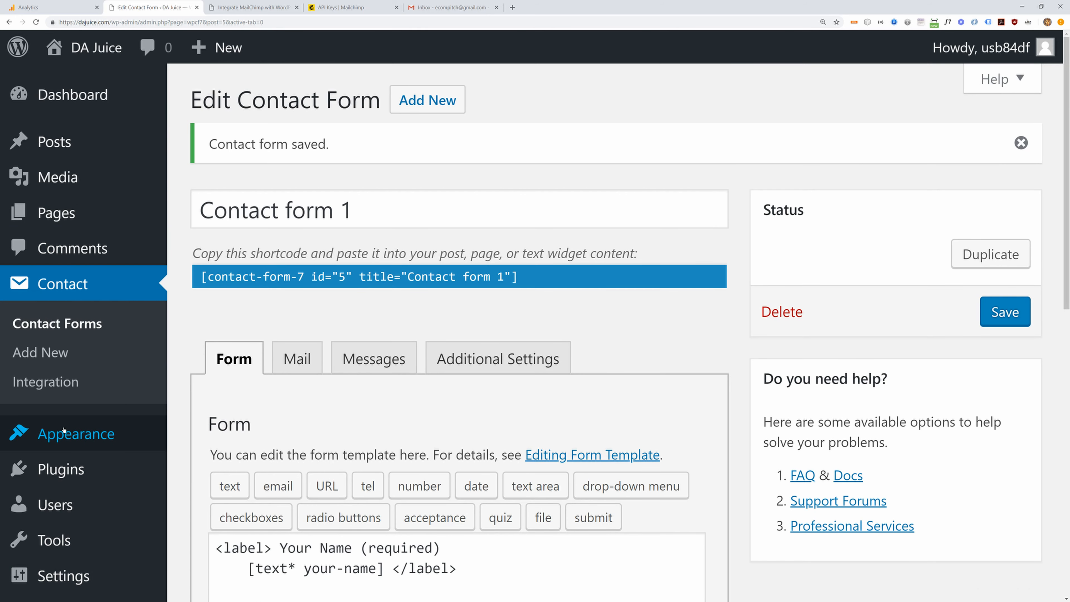
pyautogui.moveTo(72, 470)
pyautogui.click(186, 501)
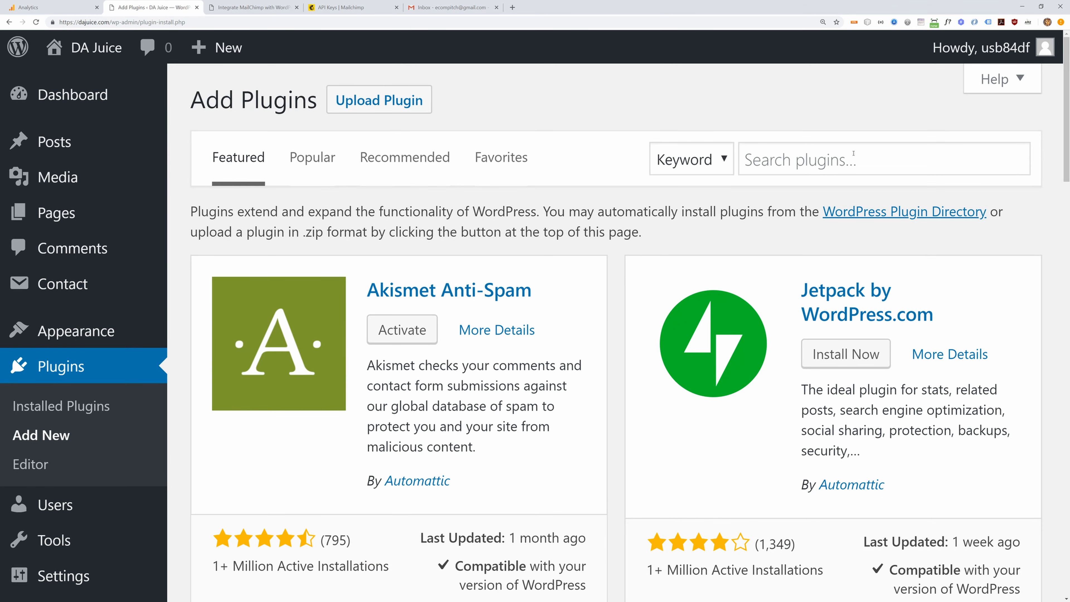
# - Paste 'Contact Form 7 MailChimp Extension' into the plugin search, install it and activate it
pyautogui.click(842, 159)
pyautogui.write('Contact Form 7 MailChimp Extension')
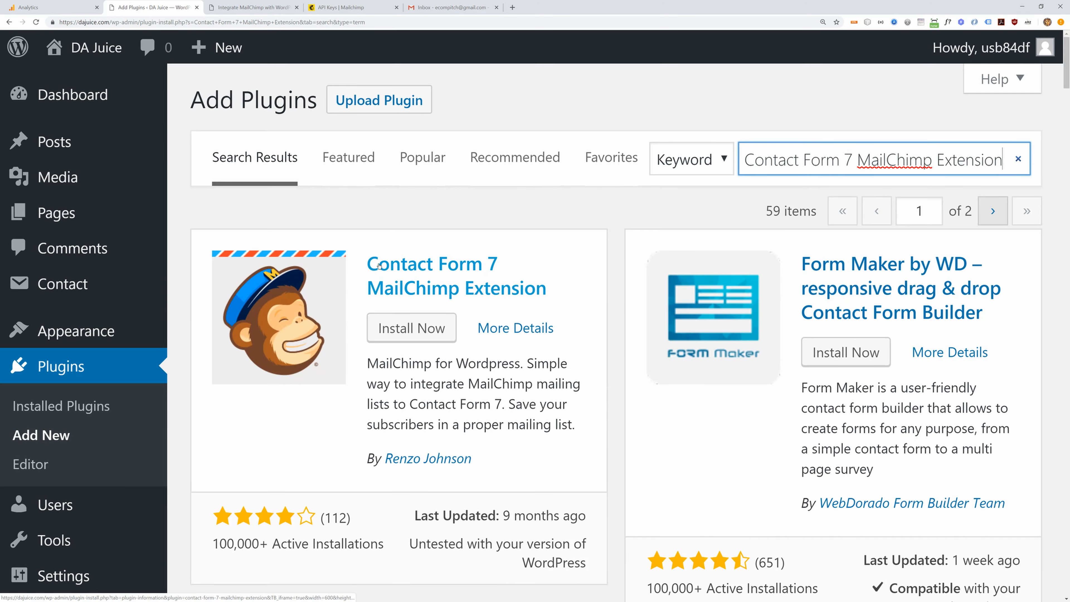
pyautogui.click(386, 327)
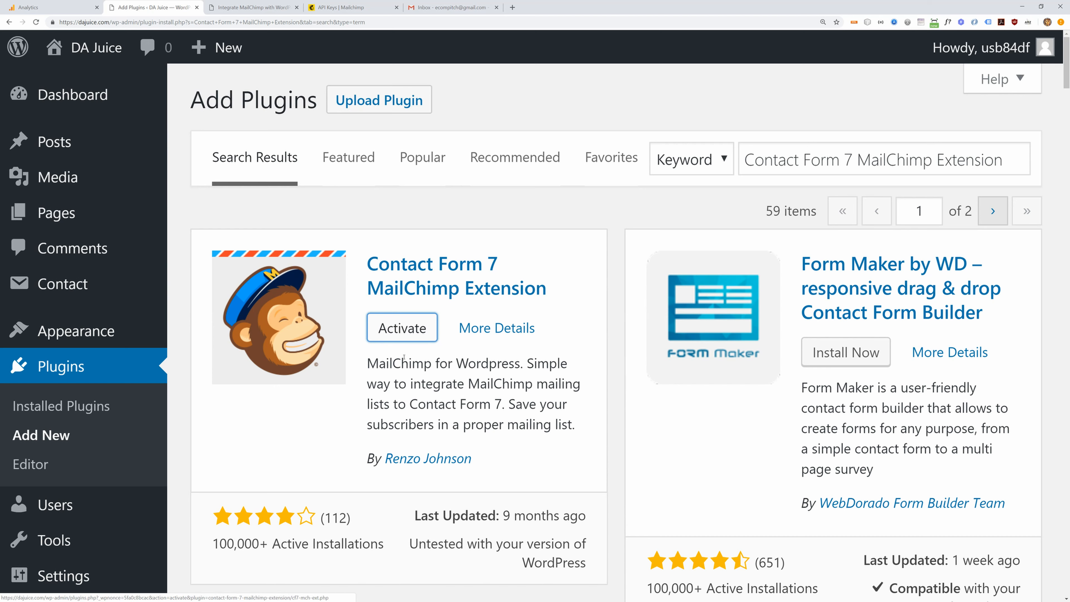
pyautogui.click(389, 328)
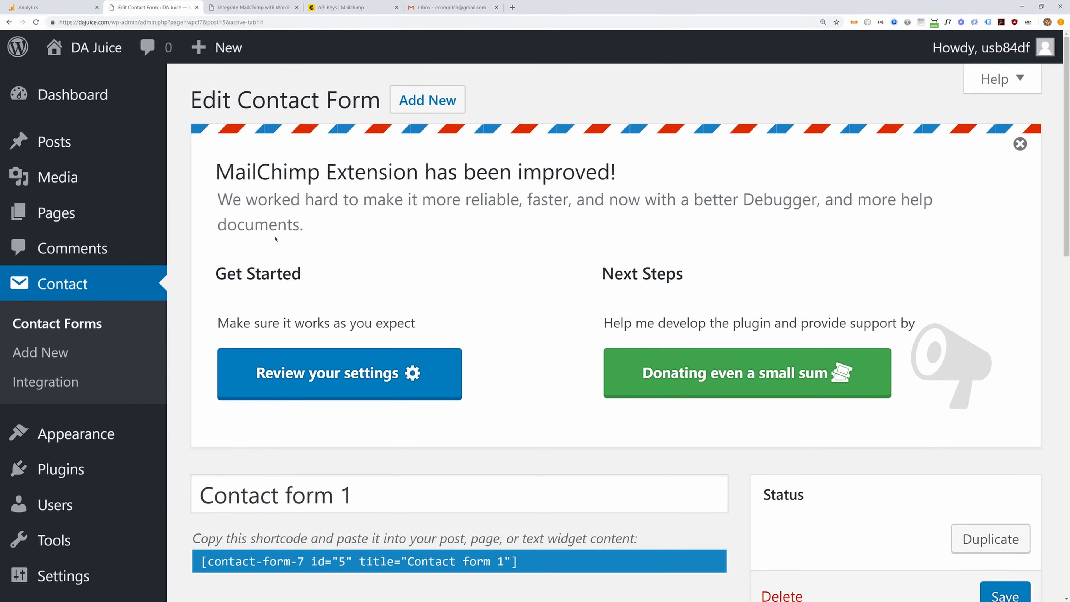
pyautogui.scroll(-5, 305, 299)
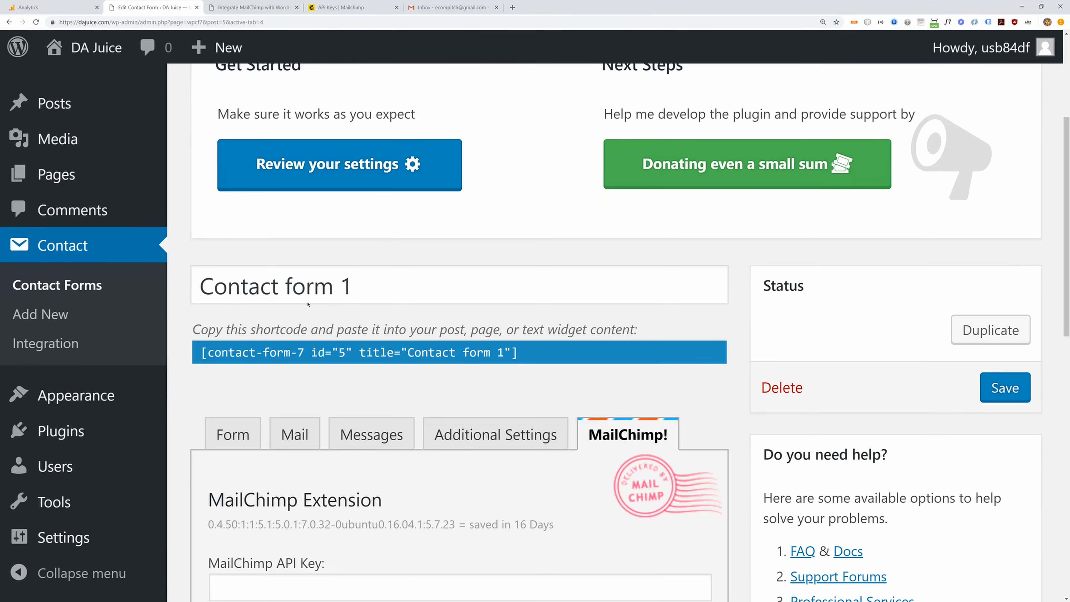
pyautogui.scroll(5, 448, 311)
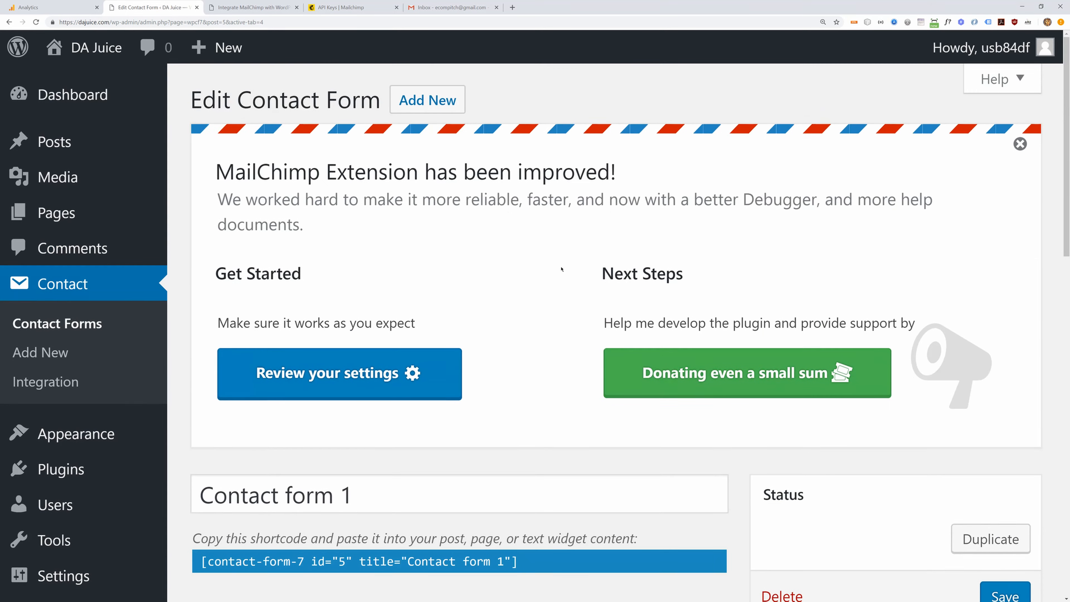
# - Dismiss the MailChimp Extension notice and rename Contact form 1 to 'Newsletter Subscription'
pyautogui.click(1020, 144)
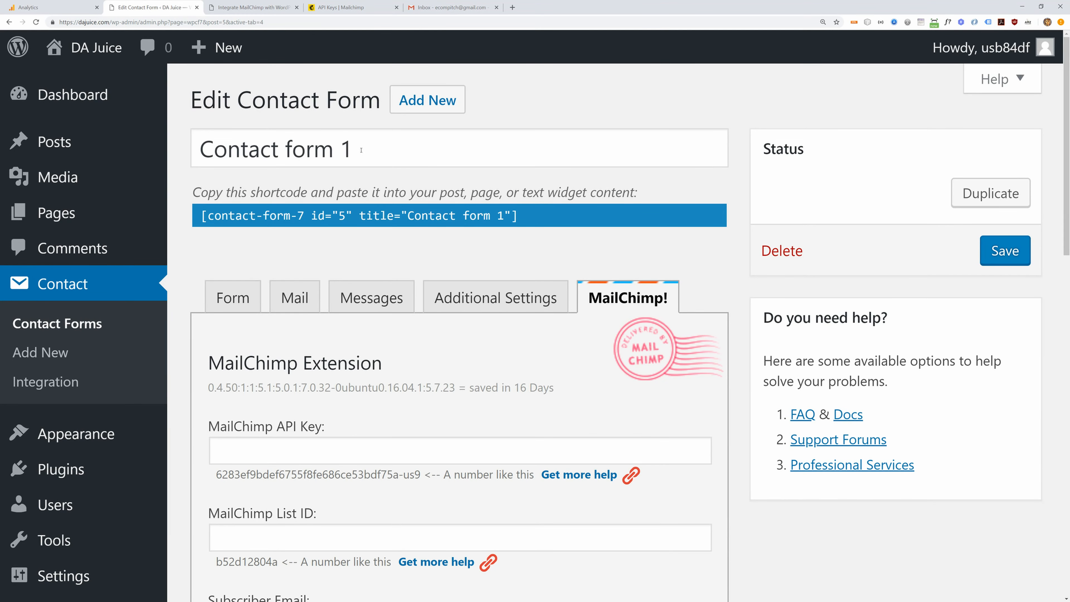
pyautogui.moveTo(362, 148); pyautogui.dragTo(132, 141)
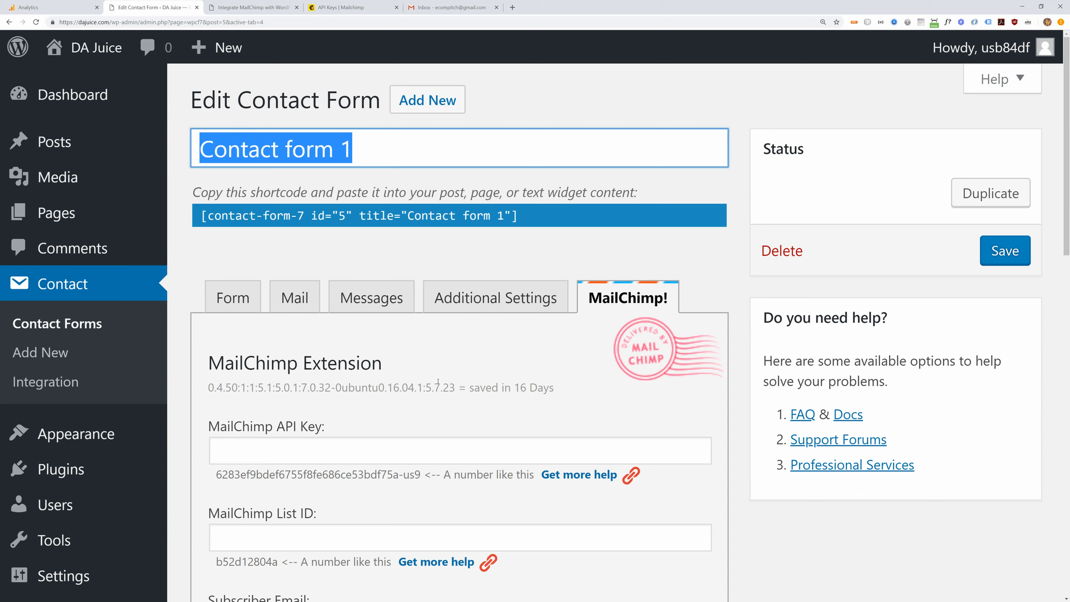
pyautogui.write('Newsletter Subscription')
pyautogui.press('Tab')
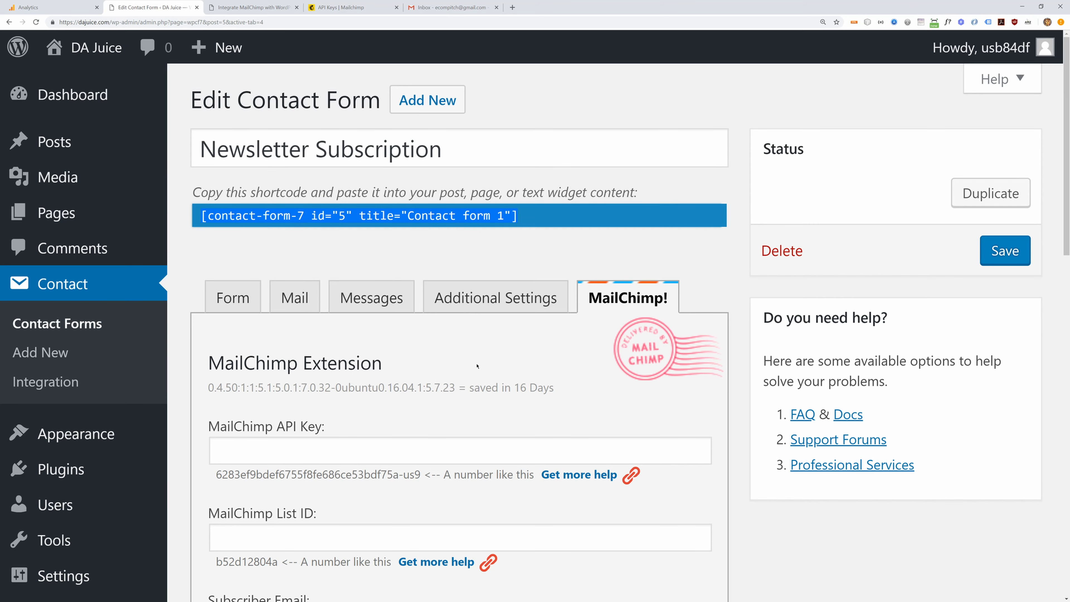
# - Review the Your Name lines in the form template, then show the form's MailChimp! settings
pyautogui.scroll(-3, 477, 366)
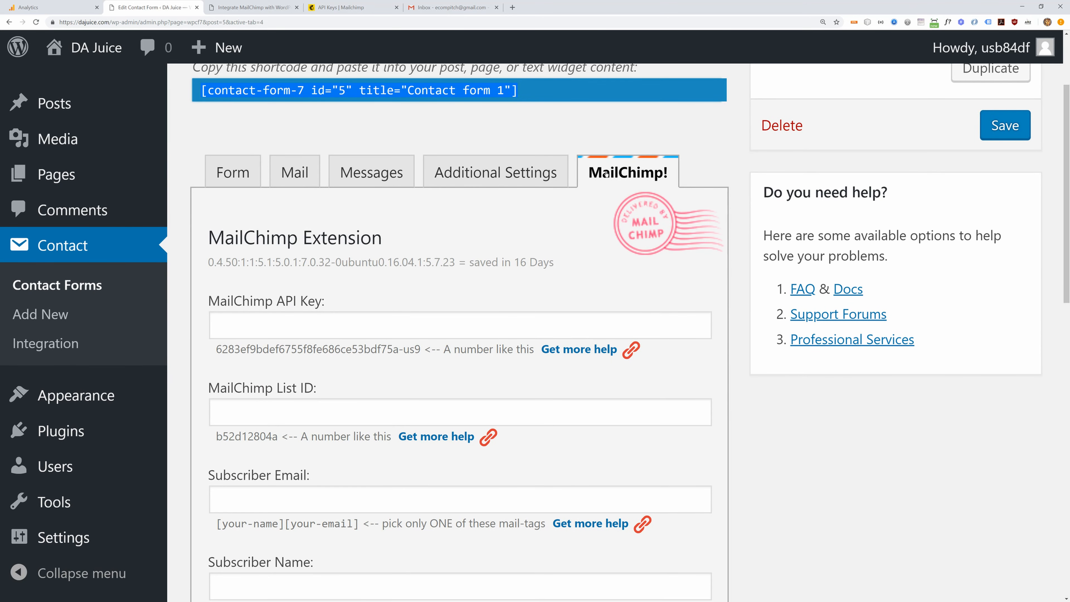
pyautogui.click(228, 173)
pyautogui.tripleClick(291, 363)
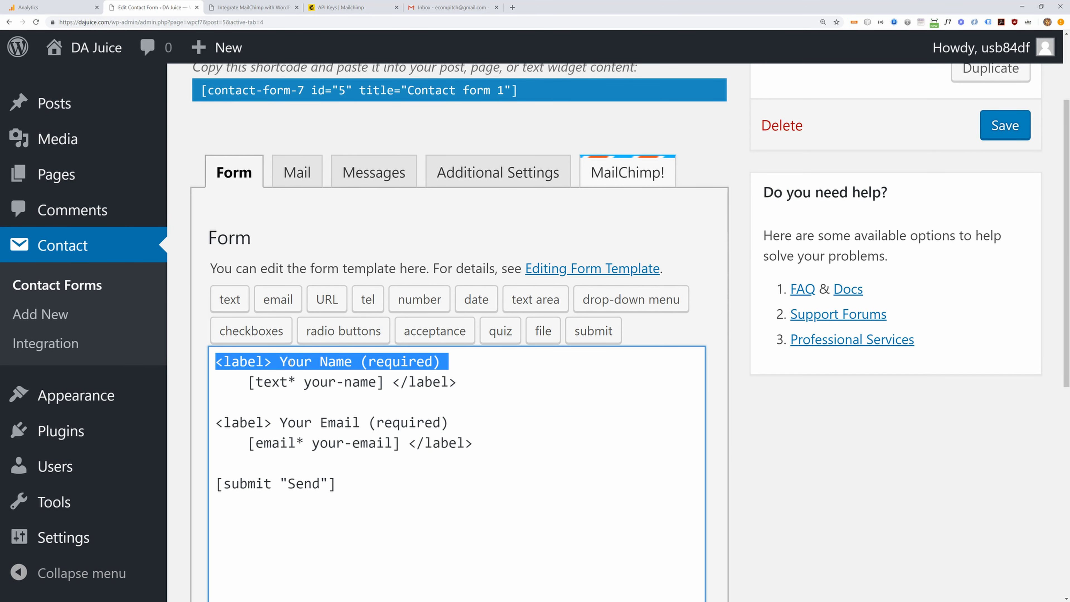
pyautogui.tripleClick(301, 380)
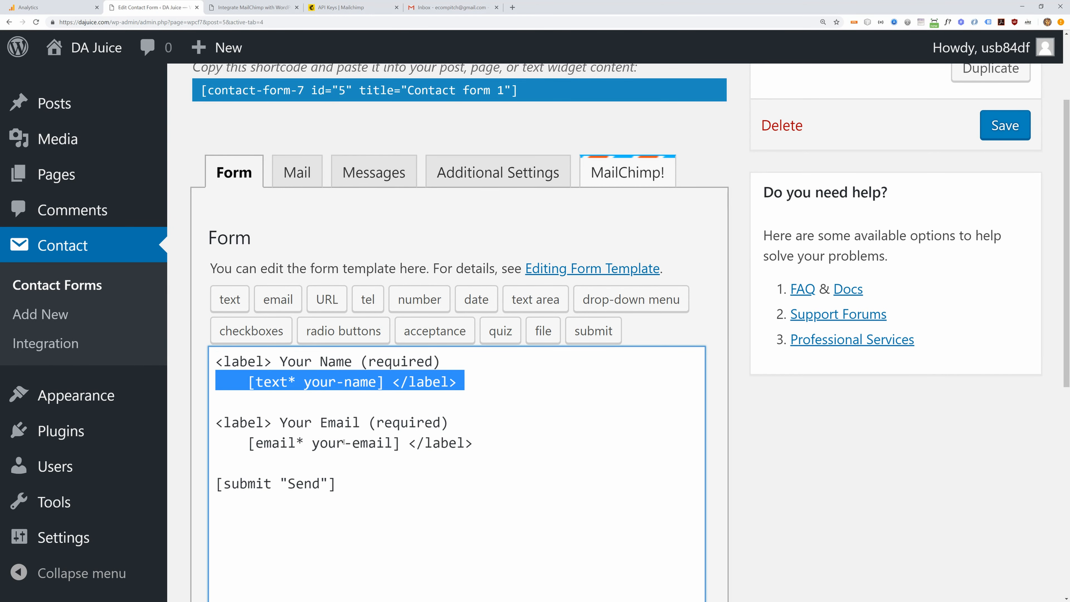
pyautogui.click(605, 173)
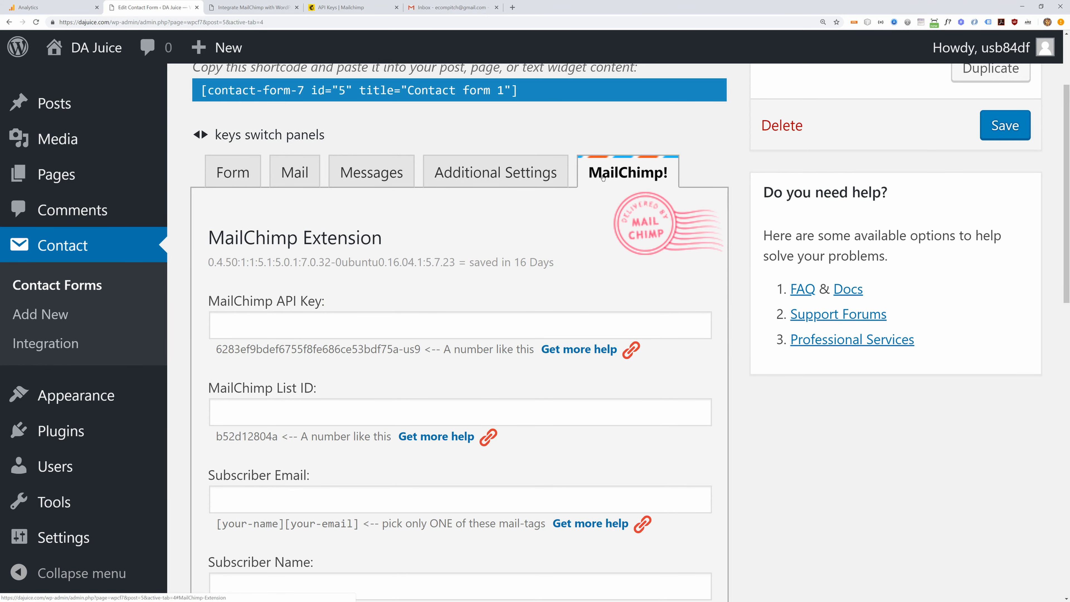
pyautogui.scroll(-2, 378, 286)
pyautogui.scroll(-2, 378, 285)
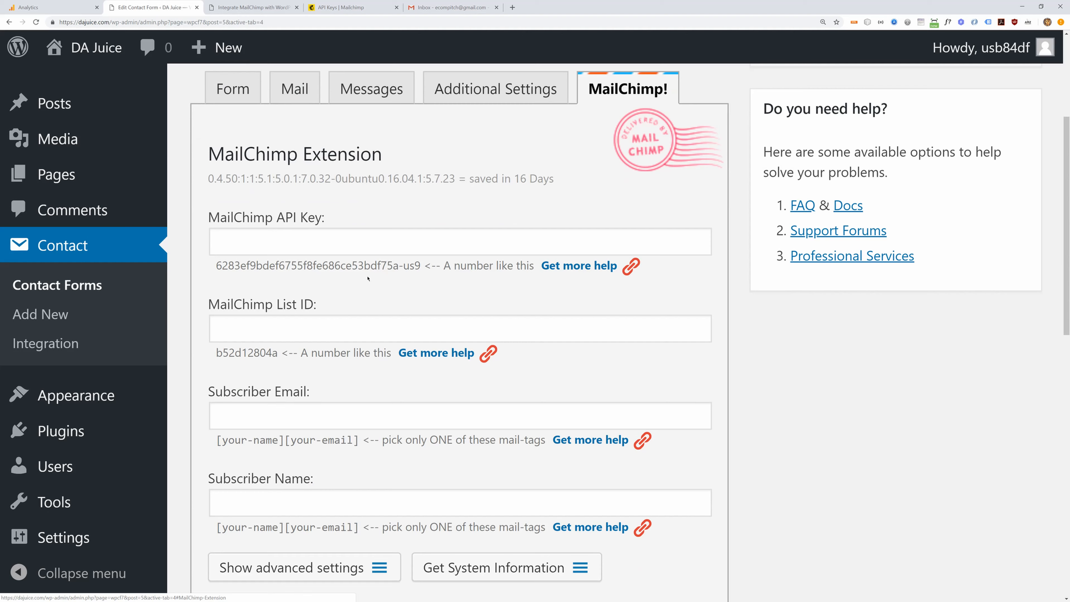
# - Paste the Mailchimp API key and the audience list ID into the form's MailChimp settings
pyautogui.click(278, 244)
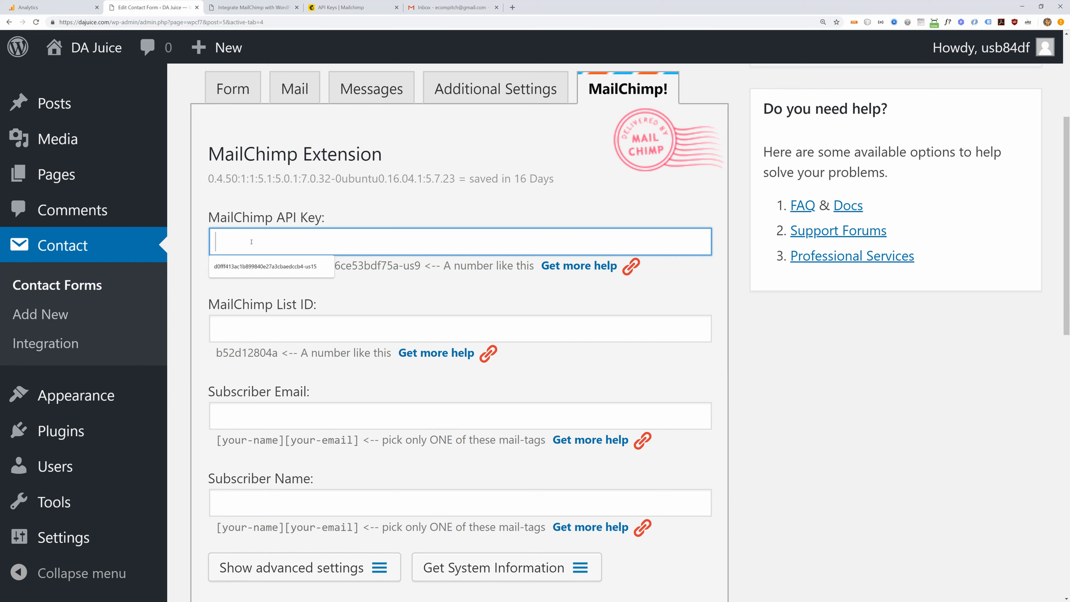
pyautogui.click(255, 334)
pyautogui.click(286, 251)
pyautogui.hotkey('ctrl', 'v')
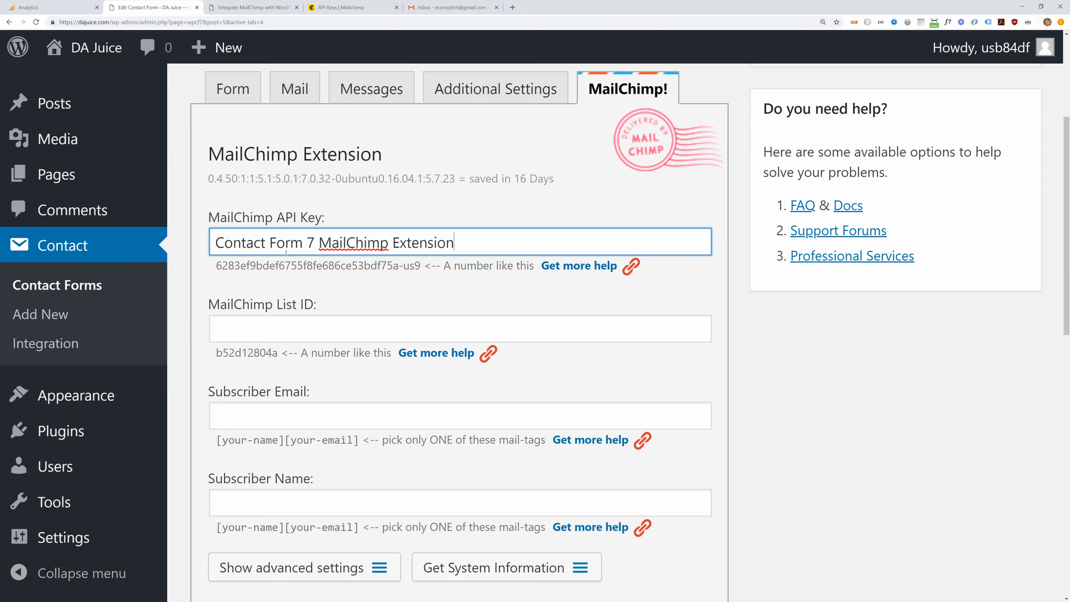
pyautogui.hotkey('ctrl', 'a')
pyautogui.press('BackSpace')
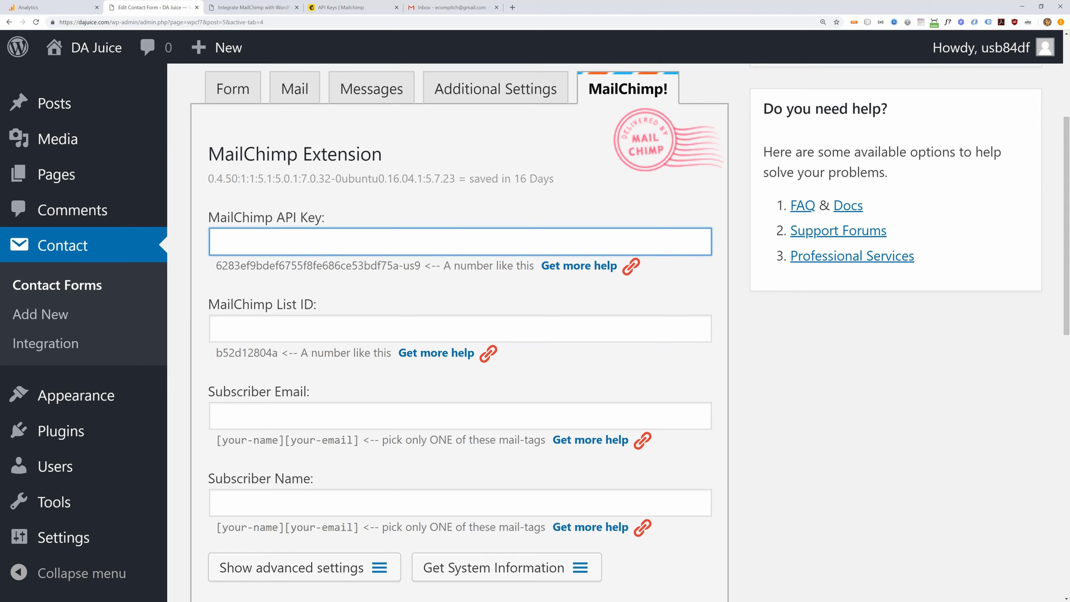
pyautogui.hotkey('alt', 'Tab')
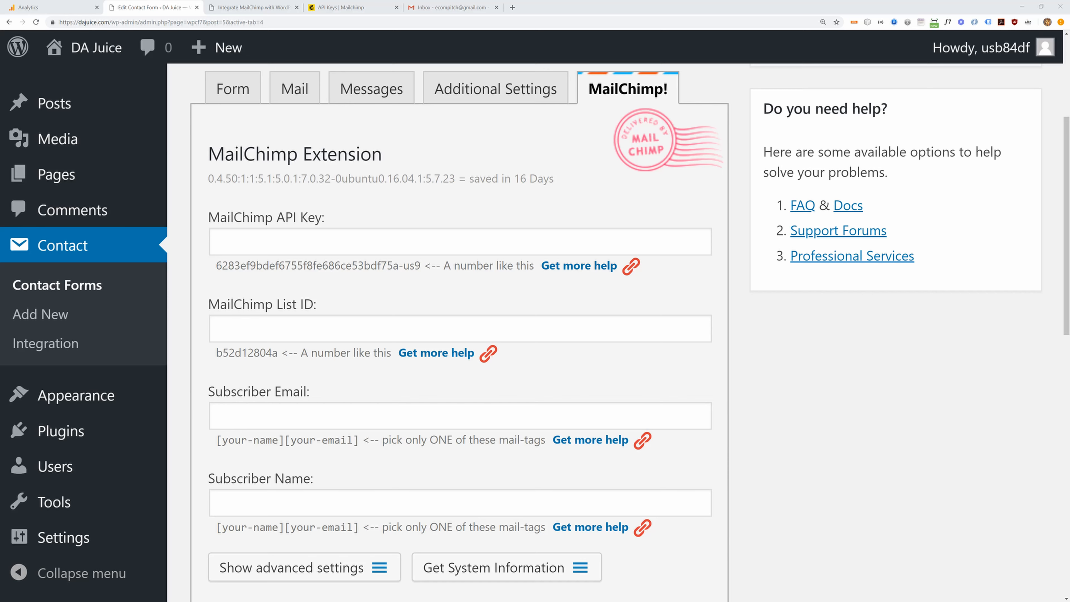
pyautogui.click(279, 237)
pyautogui.hotkey('ctrl', 'v')
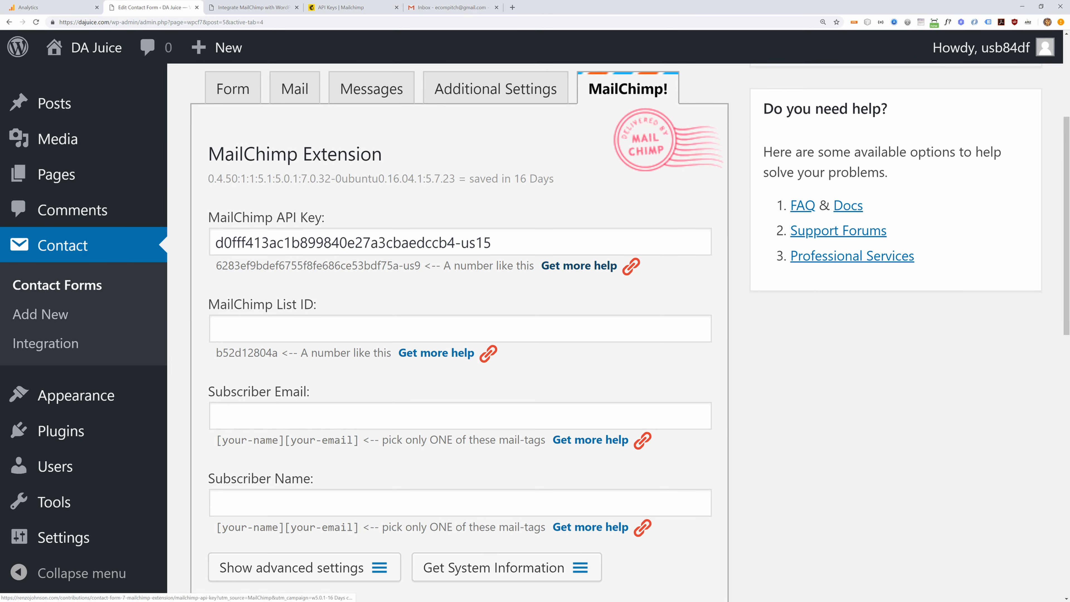
pyautogui.click(236, 337)
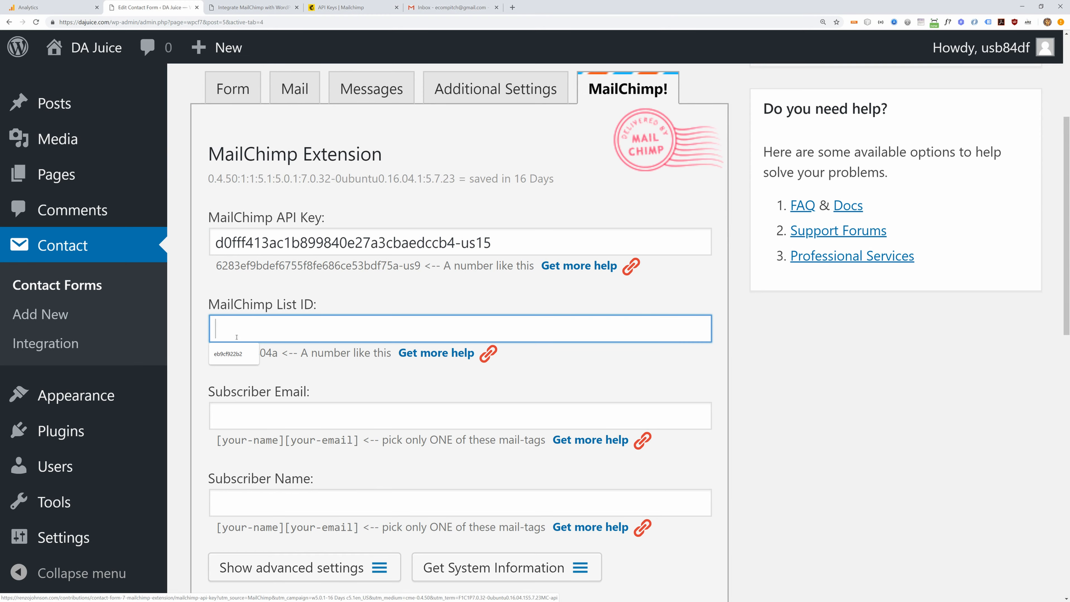
pyautogui.write('922687316a')
pyautogui.scroll(-1, 264, 358)
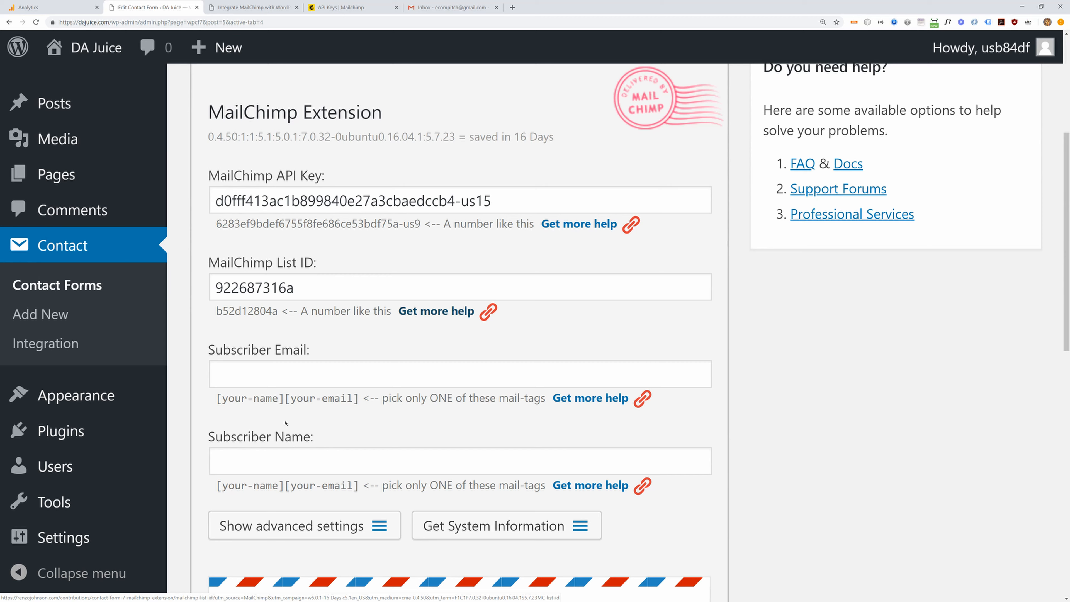
# - Check the your-name and your-email tag names in the form template
pyautogui.click(255, 369)
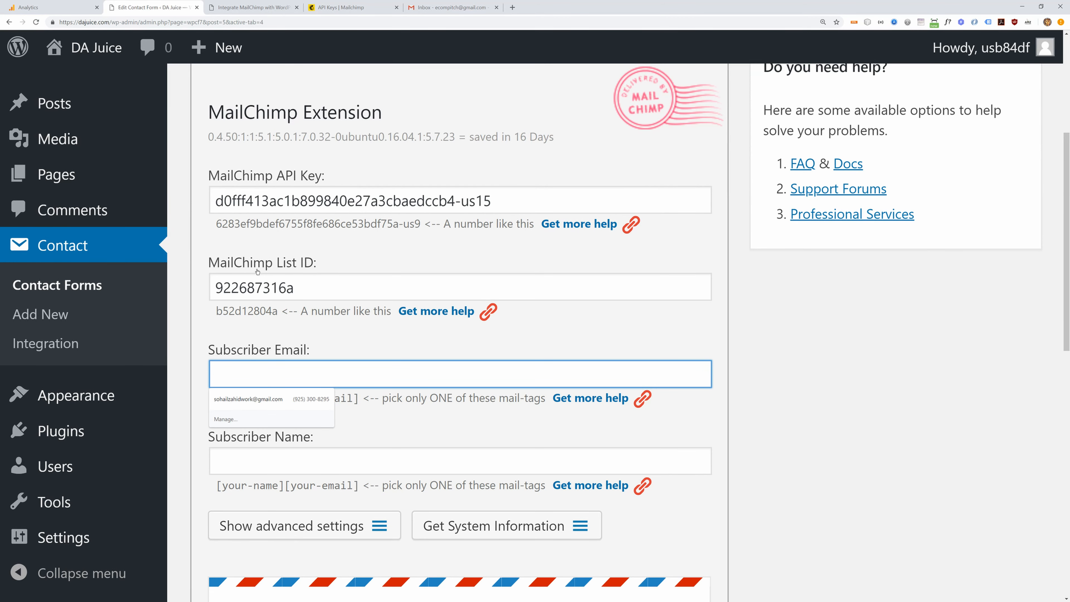
pyautogui.scroll(2, 257, 278)
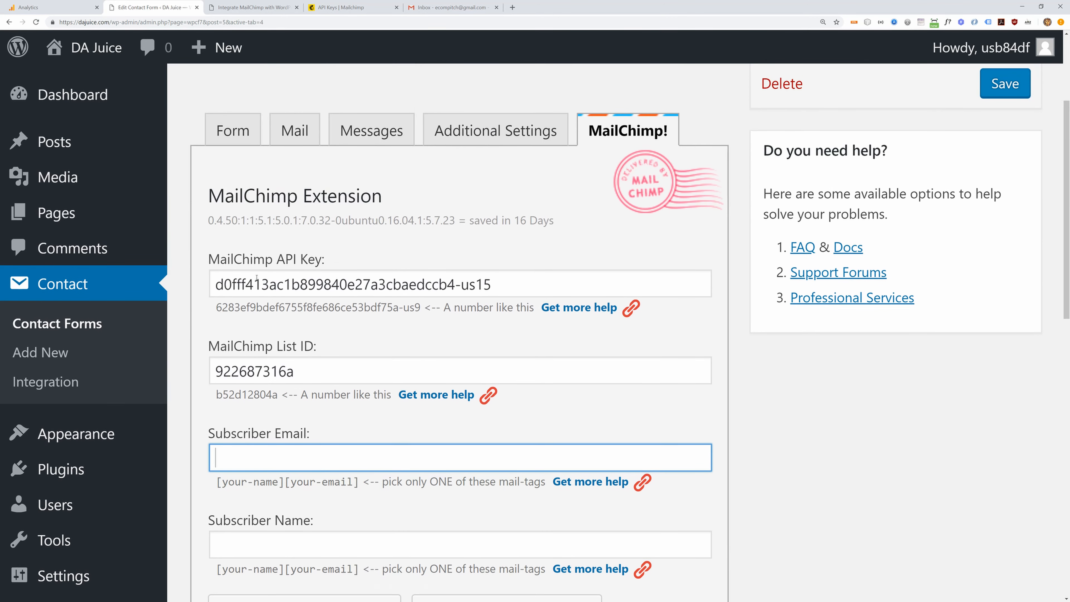
pyautogui.click(235, 131)
pyautogui.moveTo(312, 340); pyautogui.dragTo(358, 342)
pyautogui.moveTo(312, 401); pyautogui.dragTo(383, 400)
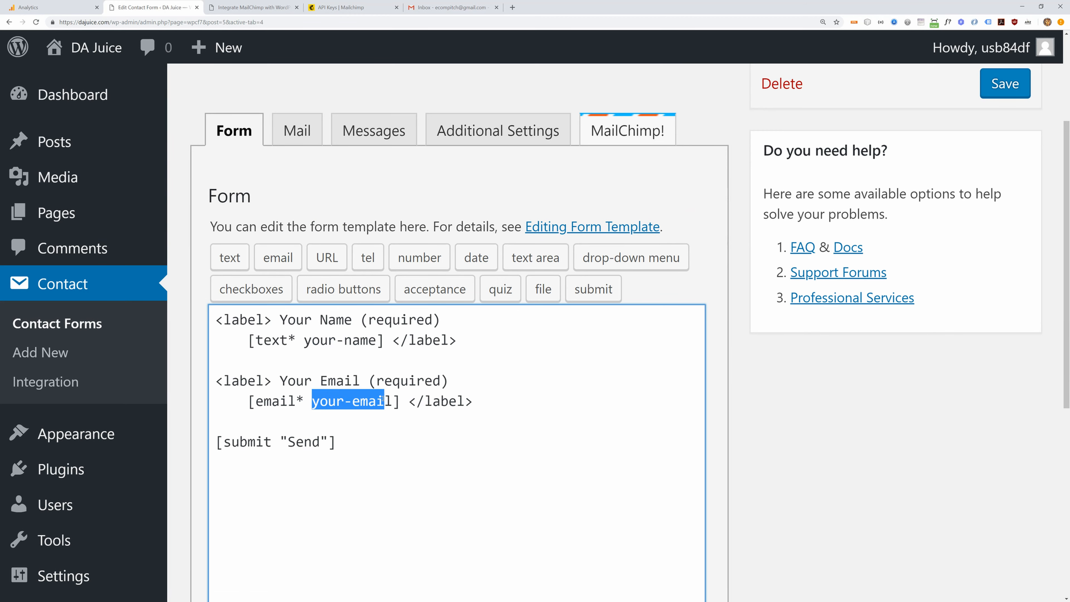
pyautogui.click(627, 131)
pyautogui.scroll(-4, 421, 295)
# - Enter [your-email] as Subscriber Email and [your-name] as Subscriber Name
pyautogui.click(269, 291)
pyautogui.write('[you')
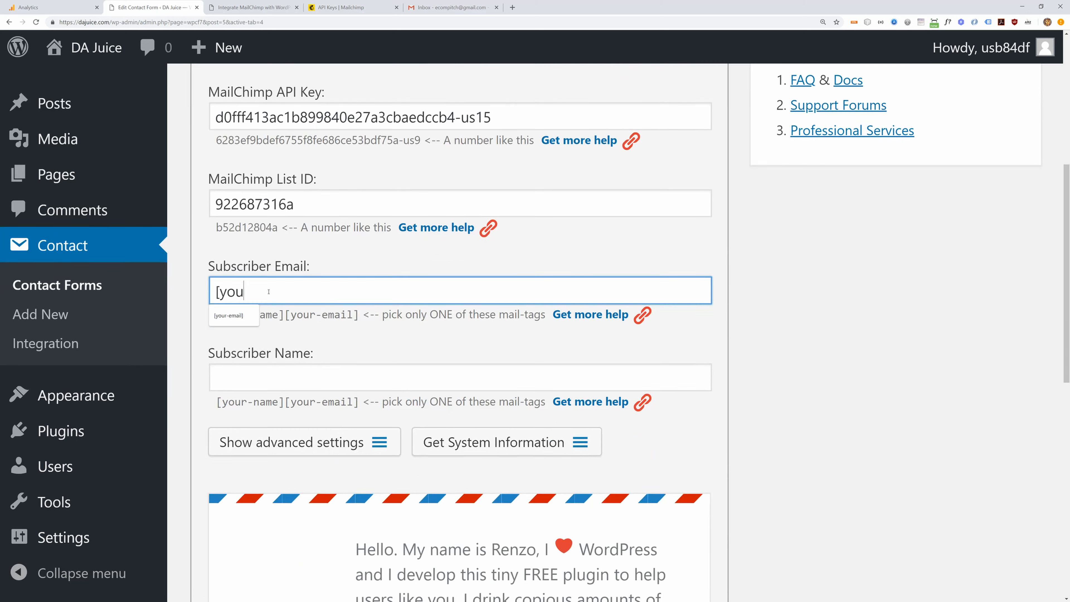
pyautogui.write('r-email]')
pyautogui.press('Tab')
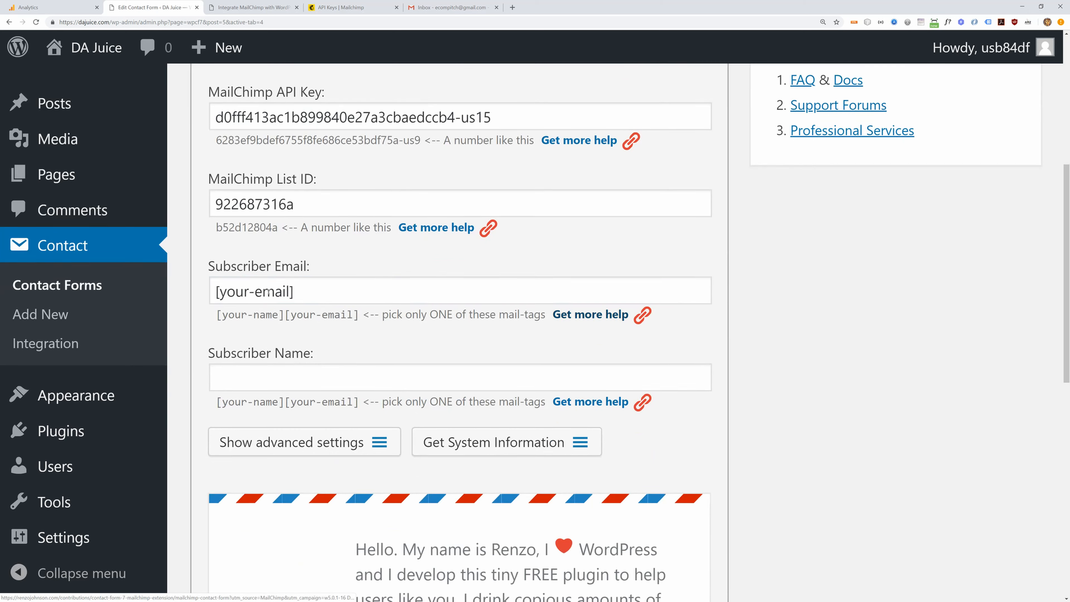
pyautogui.click(231, 376)
pyautogui.write('[your')
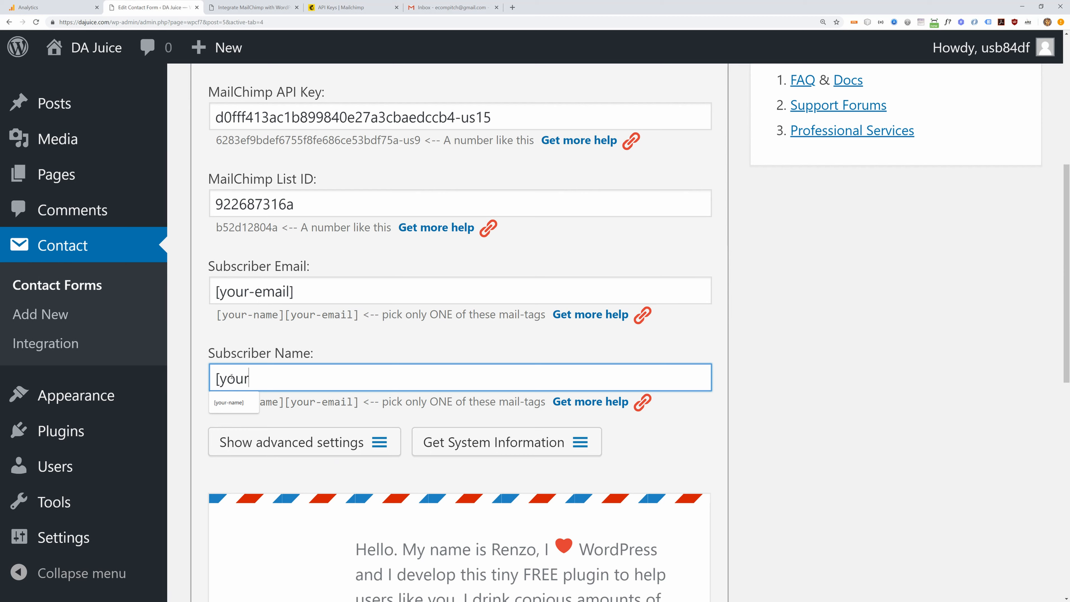
pyautogui.write('-name]')
pyautogui.press('Tab')
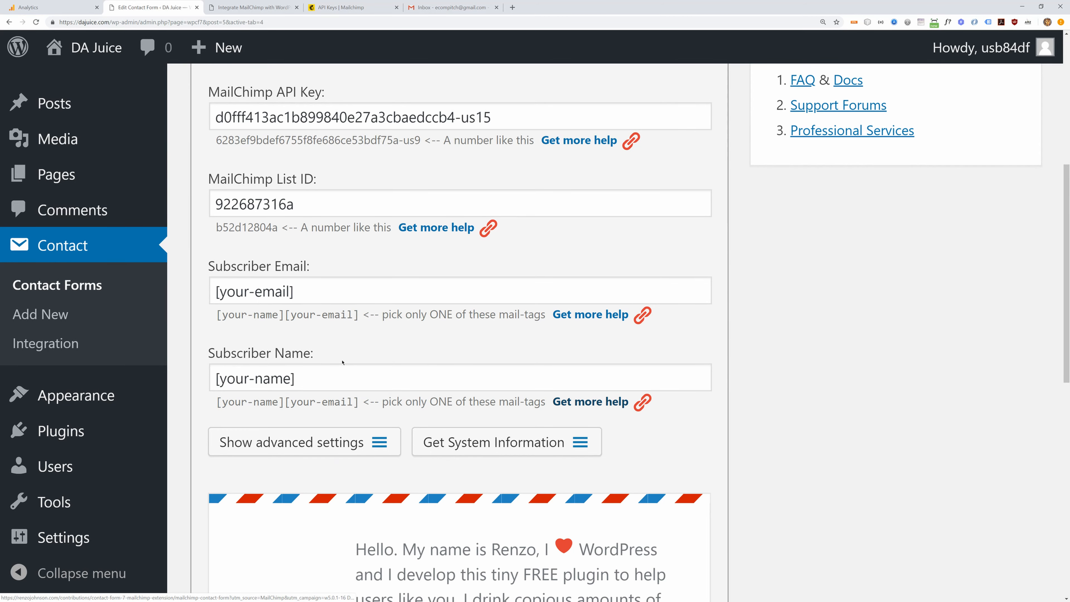
pyautogui.scroll(2, 342, 361)
pyautogui.scroll(-10, 241, 454)
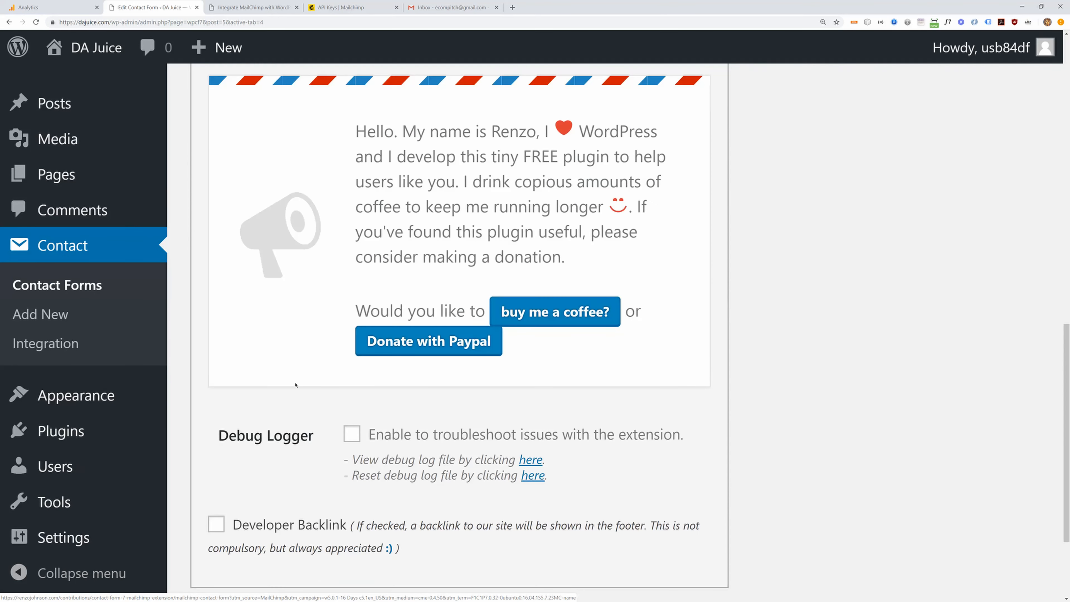
# - Save the Newsletter Subscription form and copy its contact-form-7 id="5" shortcode
pyautogui.click(216, 494)
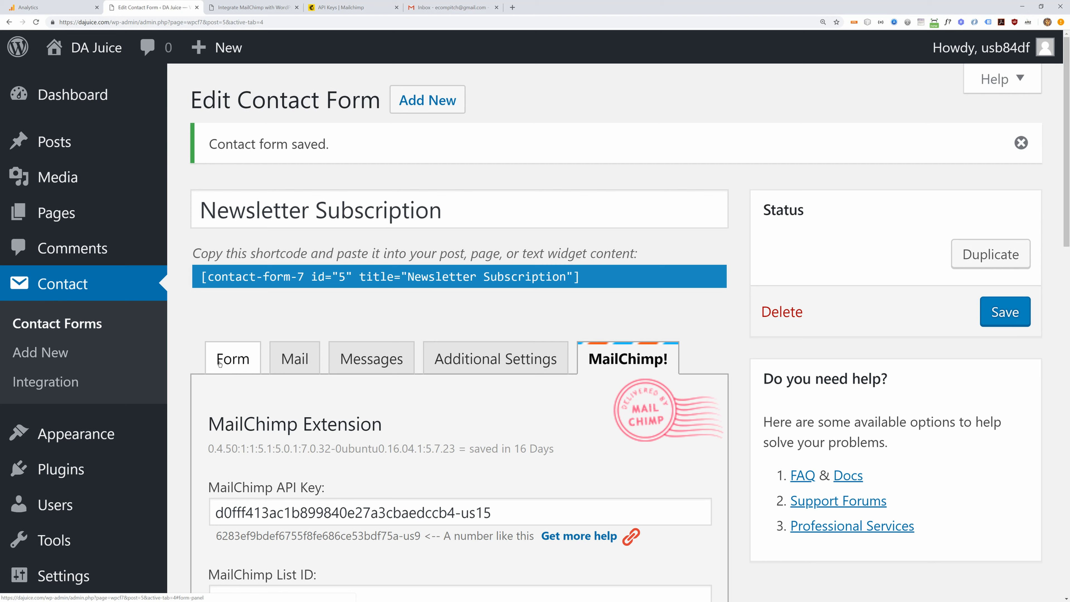
pyautogui.click(251, 276)
pyautogui.hotkey('ctrl', 'c')
pyautogui.rightClick(455, 276)
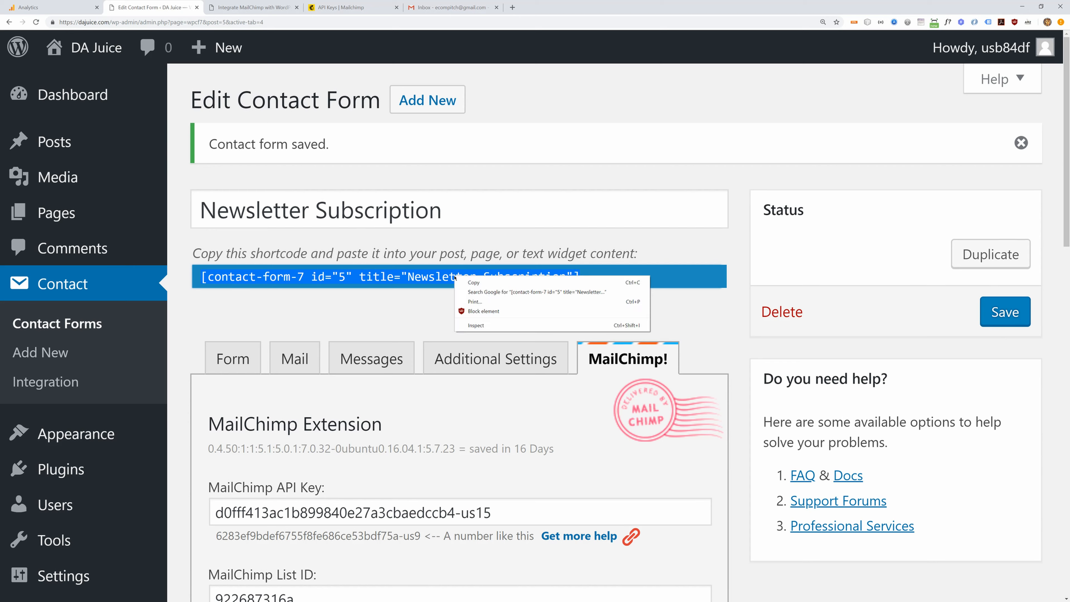
pyautogui.click(476, 281)
# - Create a new page titled 'Subscribe to Free Newletter'
pyautogui.moveTo(76, 210)
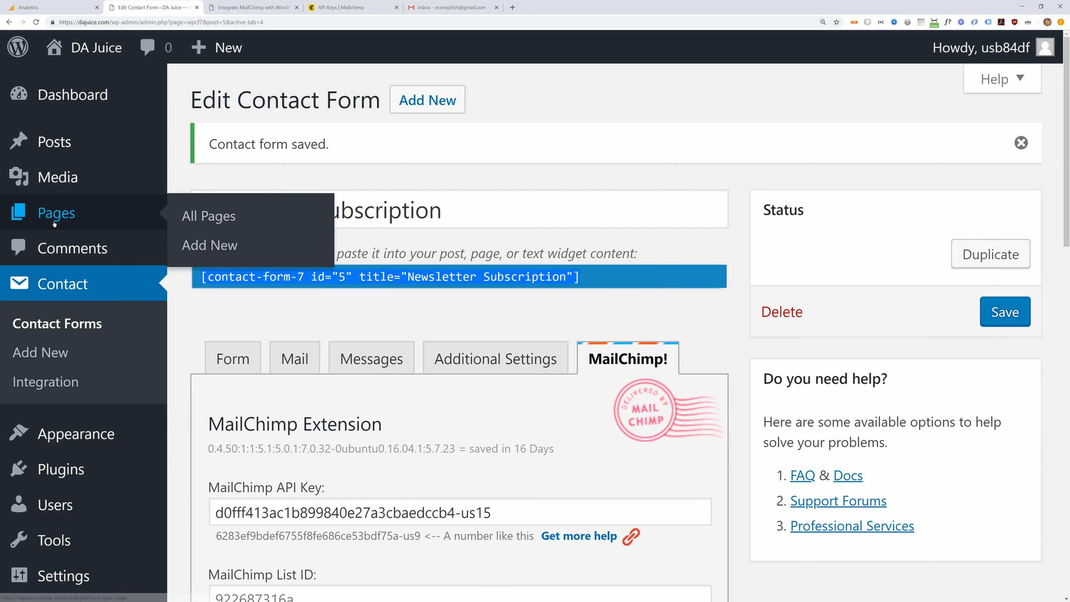
pyautogui.click(191, 246)
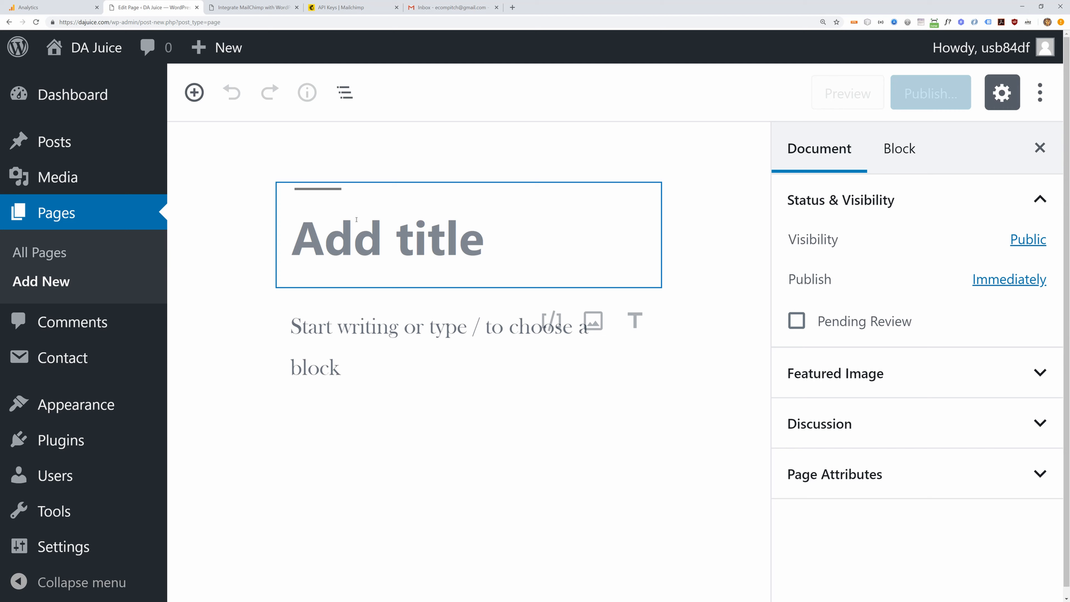
pyautogui.write('Please Su')
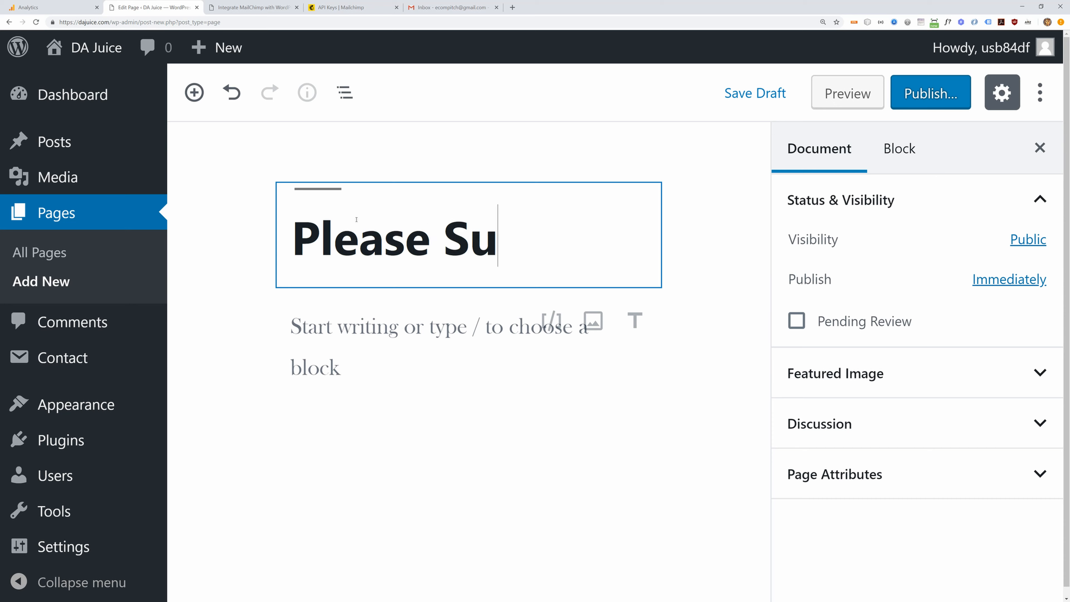
pyautogui.write('bsc')
pyautogui.hotkey('ctrl', 'a')
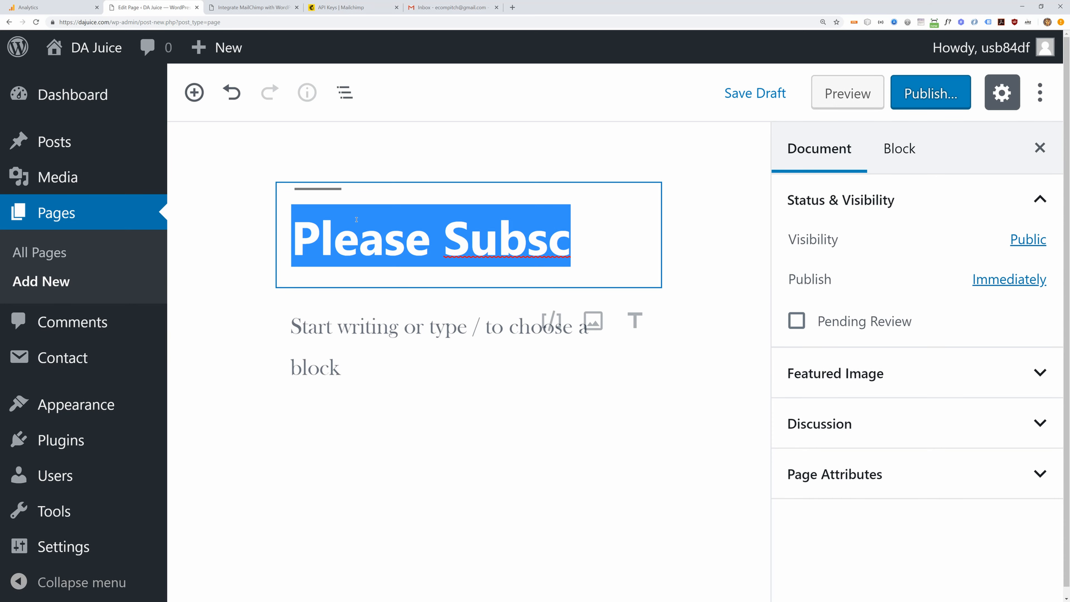
pyautogui.write('Subscribe to Fr')
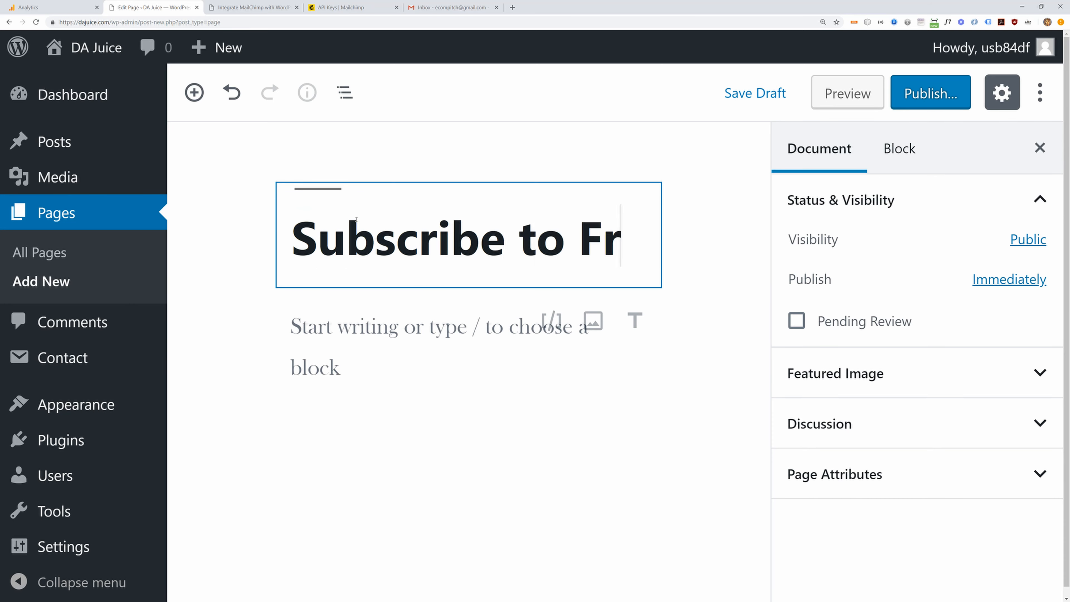
pyautogui.write('ee Newlette')
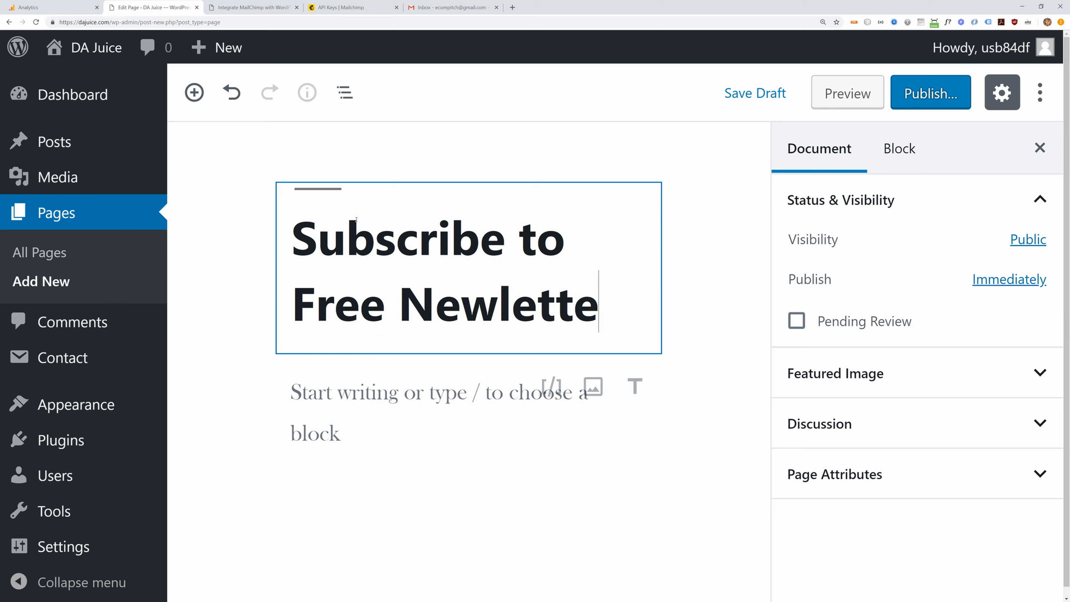
pyautogui.write('r')
pyautogui.press('Return')
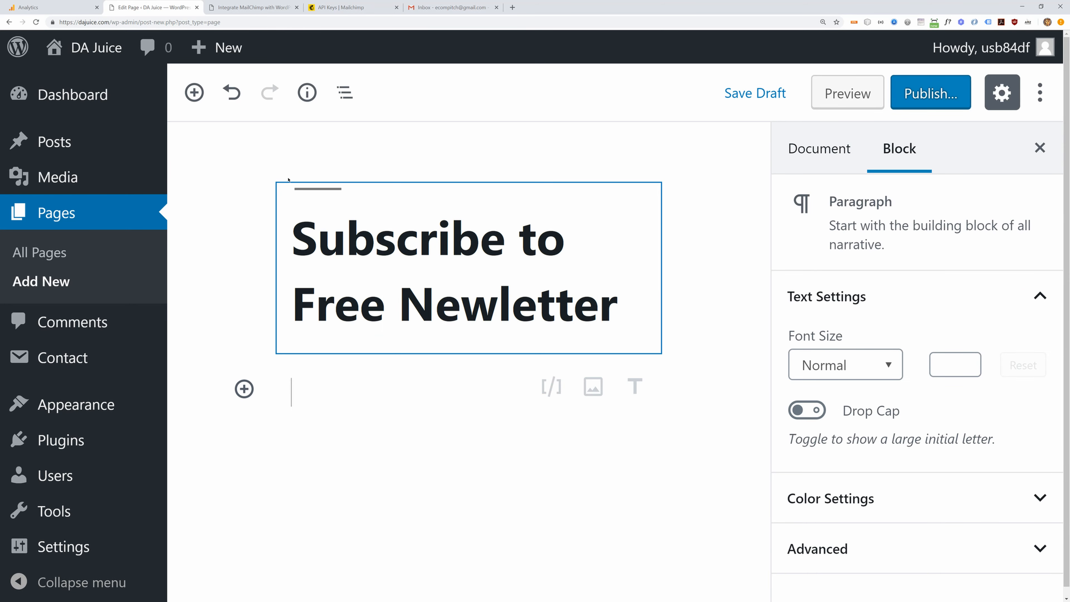
# - Add a Shortcode block holding the pasted form shortcode and bring up the pre-publish check
pyautogui.click(243, 388)
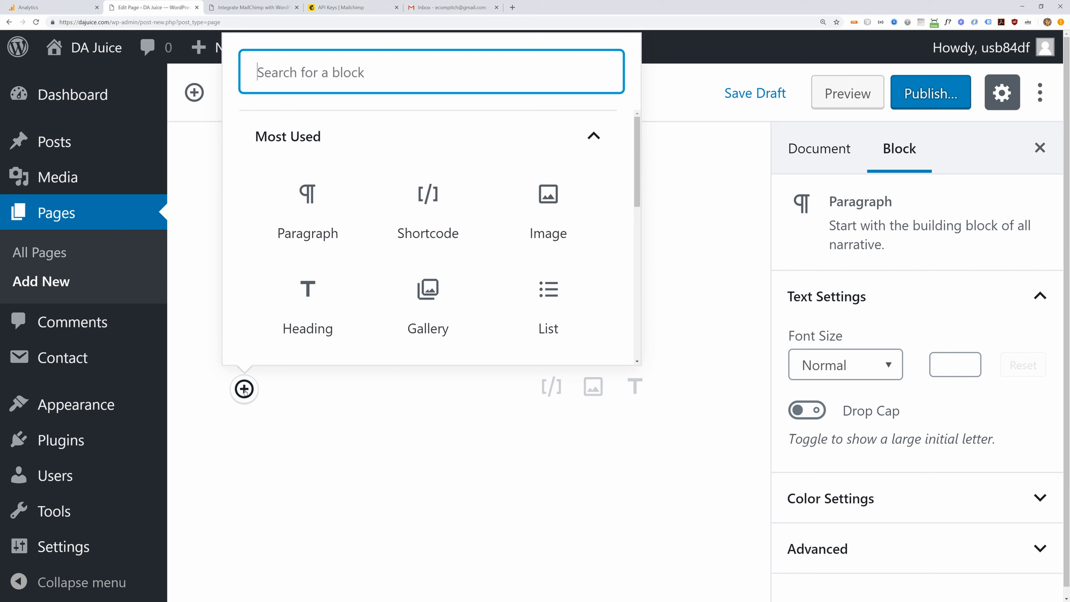
pyautogui.click(432, 202)
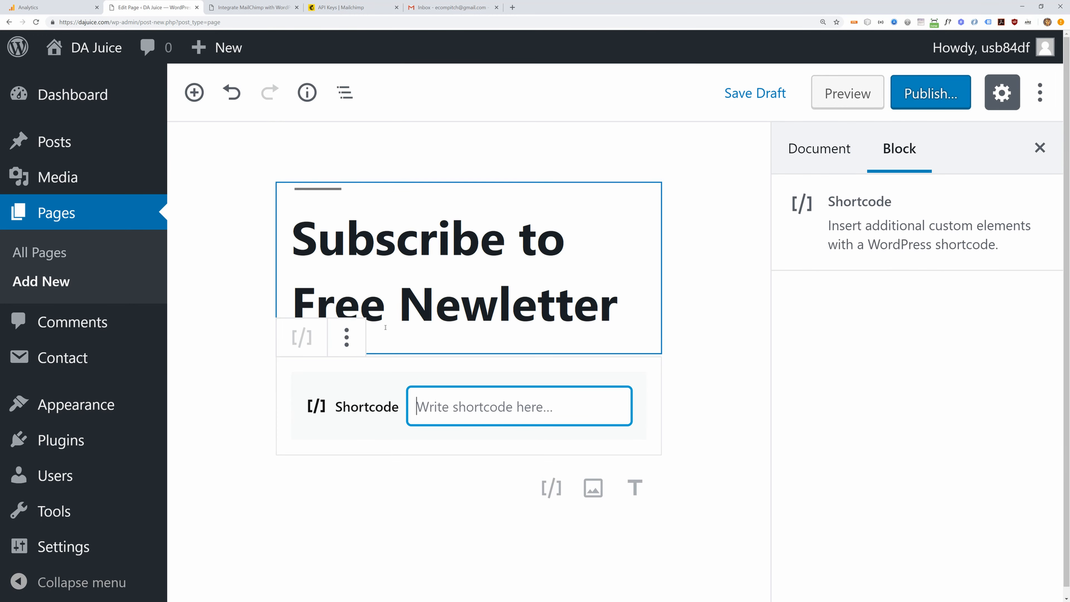
pyautogui.hotkey('ctrl', 'v')
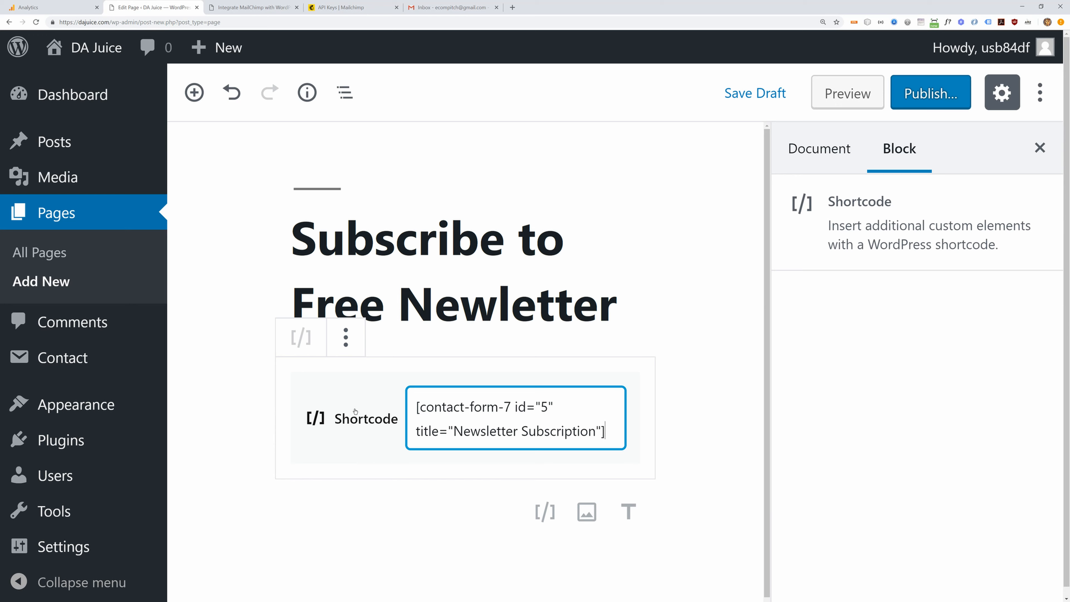
pyautogui.press('Return')
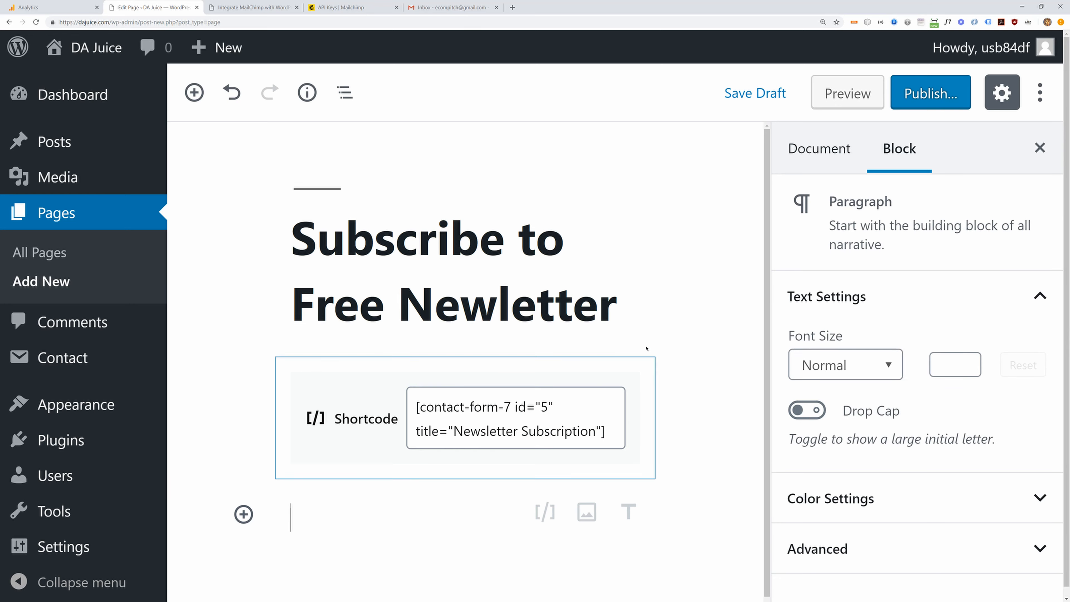
pyautogui.click(911, 91)
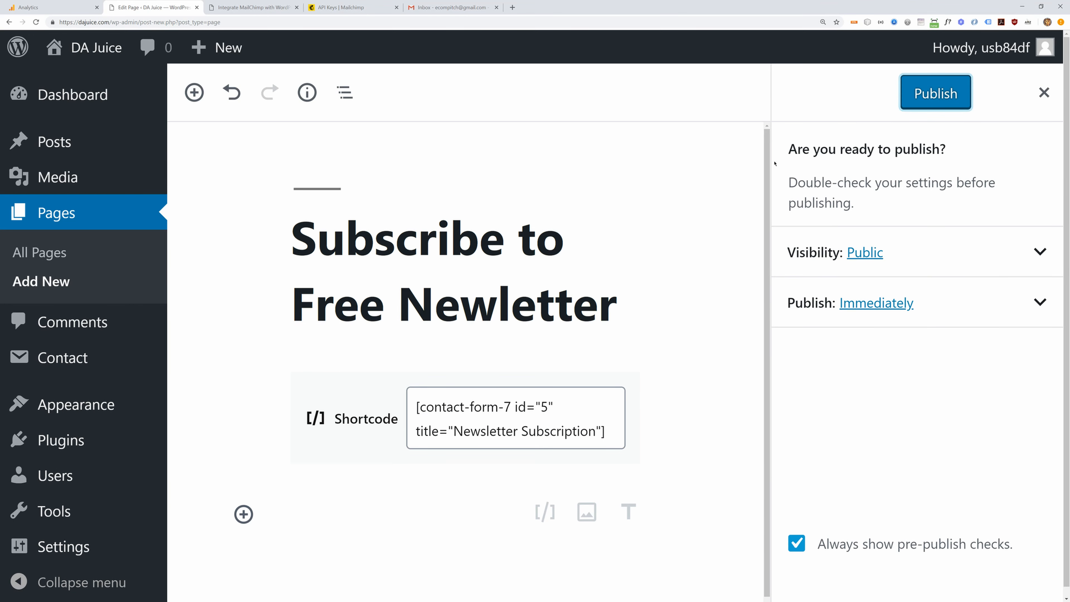
# - Publish the page and open the live page in a new tab
pyautogui.click(917, 94)
pyautogui.moveTo(138, 369)
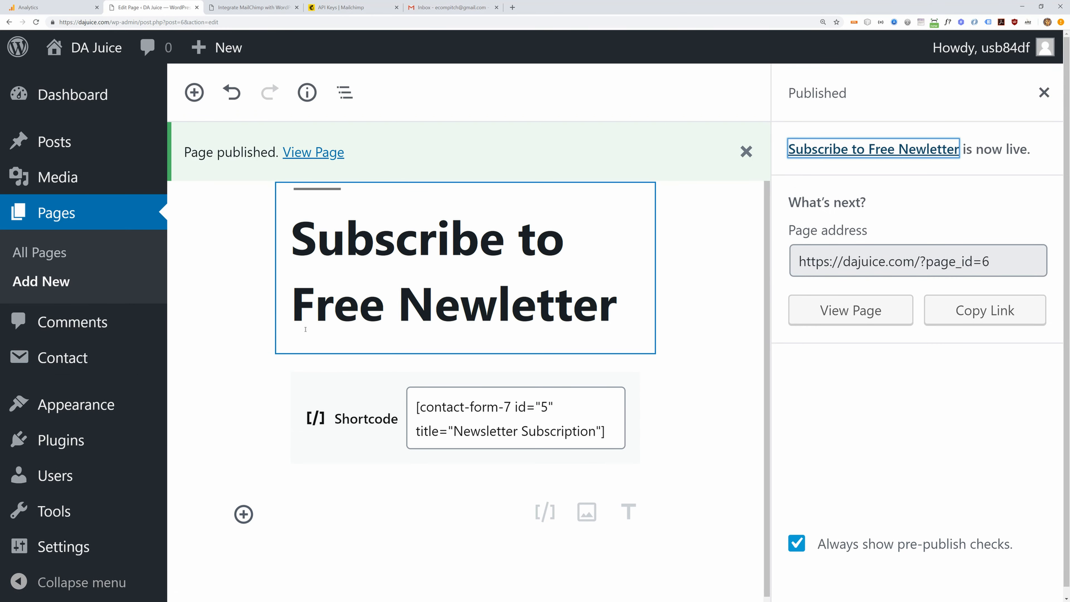
pyautogui.rightClick(298, 155)
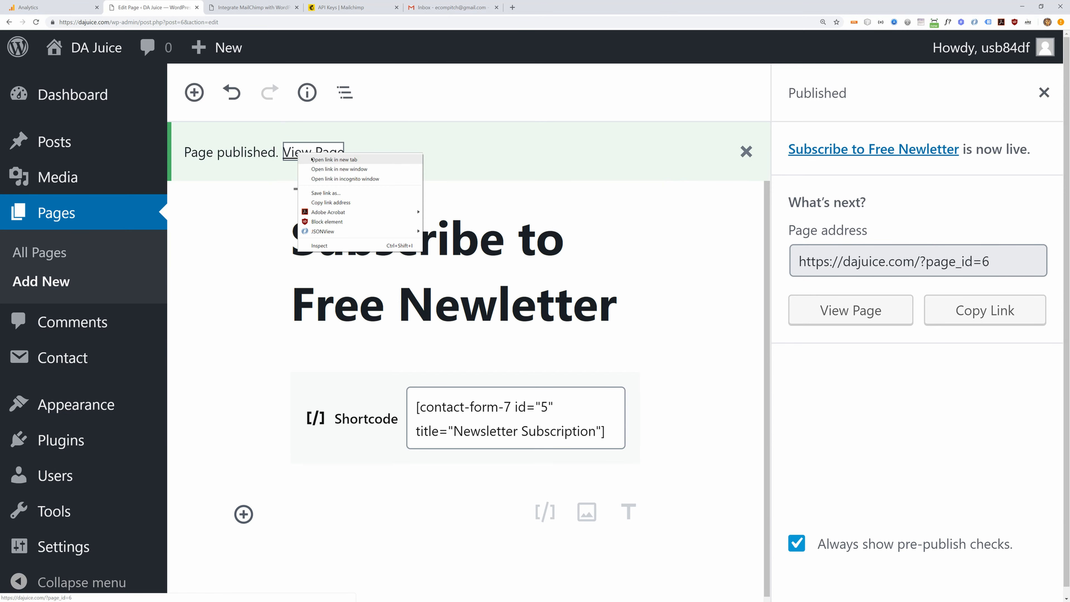
pyautogui.click(312, 159)
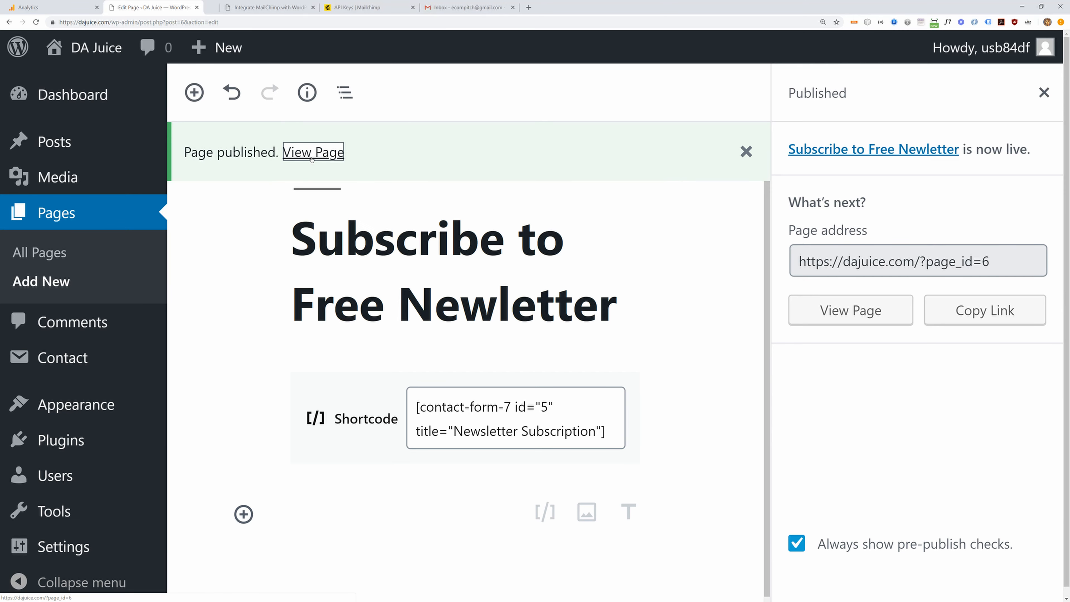
# - Review the live page's title and its Your Name and Your Email (required) fields
pyautogui.click(222, 8)
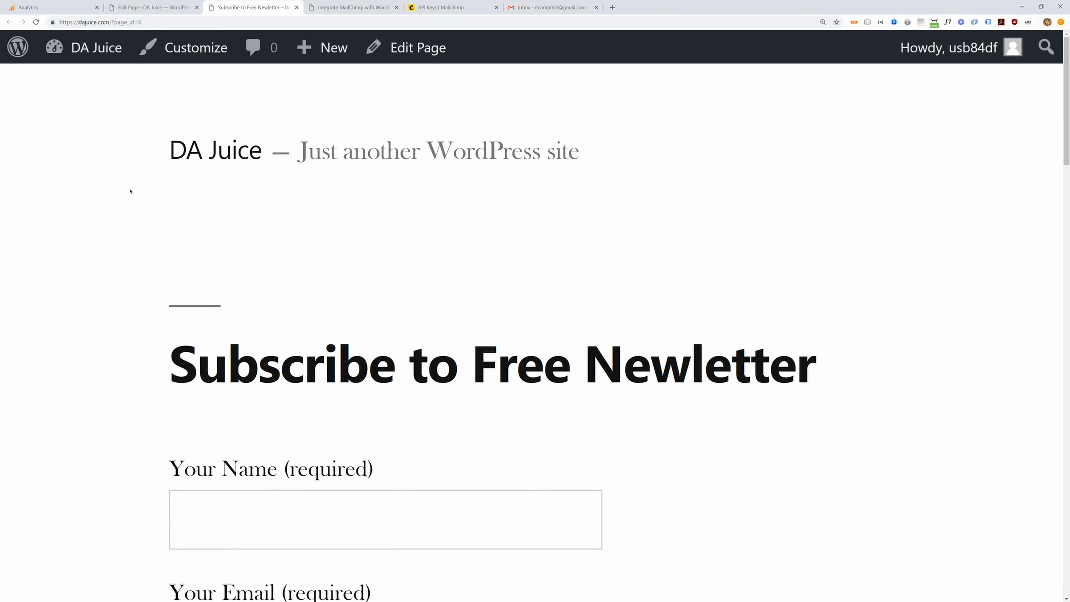
pyautogui.scroll(-4, 129, 191)
pyautogui.moveTo(173, 197); pyautogui.dragTo(788, 212)
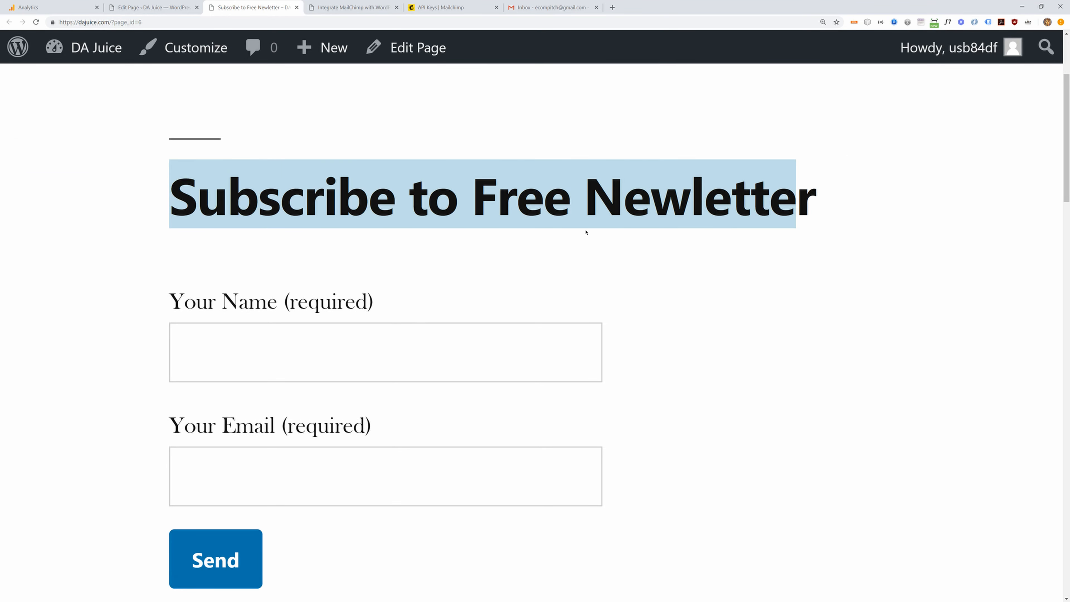
pyautogui.moveTo(170, 300); pyautogui.dragTo(352, 337)
pyautogui.moveTo(168, 428); pyautogui.dragTo(377, 432)
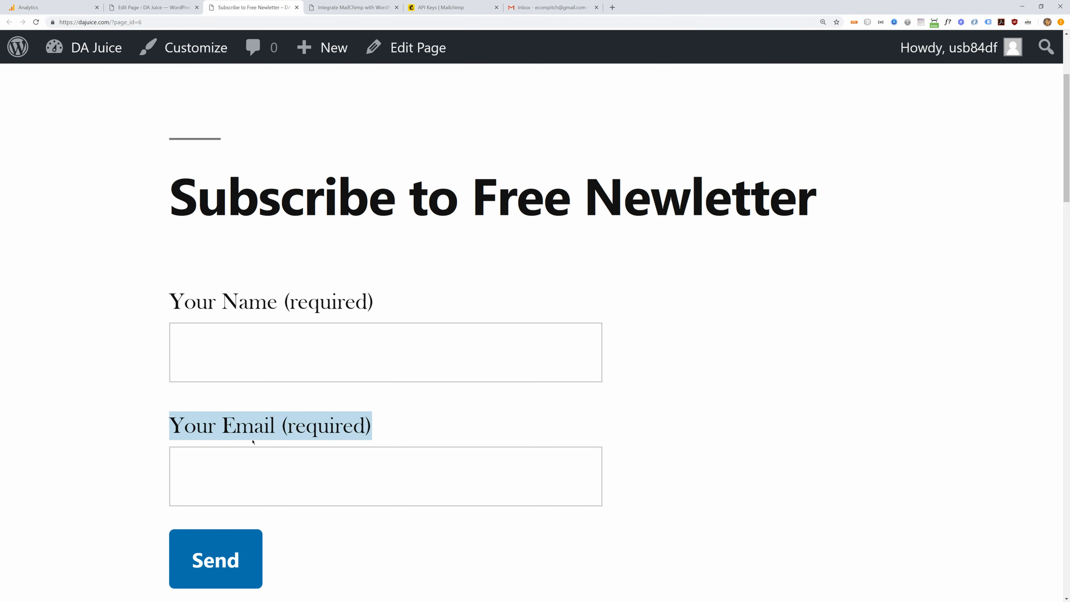
pyautogui.tripleClick(317, 309)
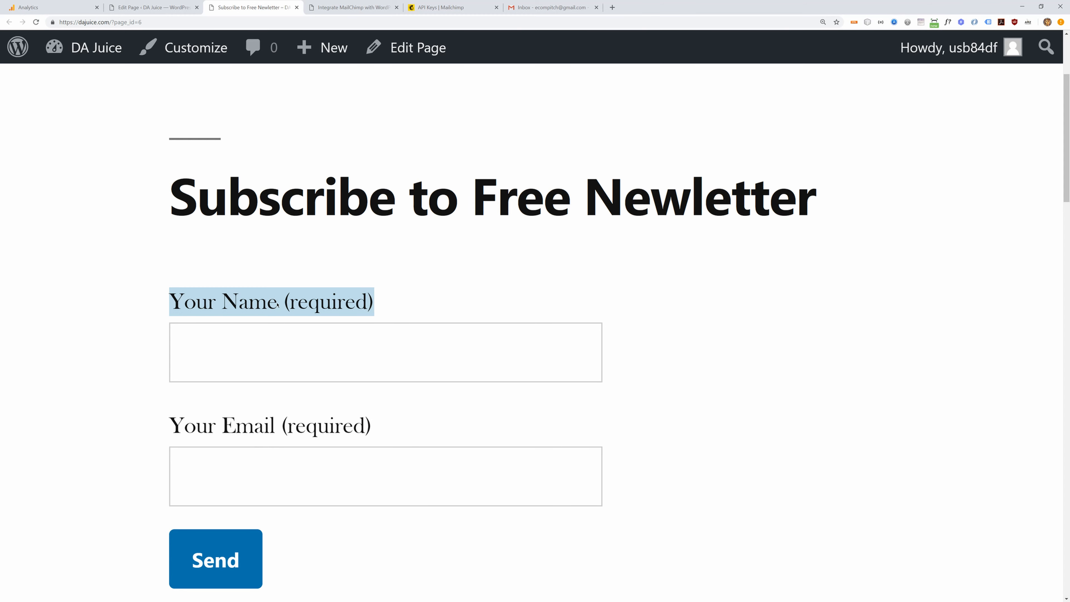
# - Open the Newsletter Subscription form from the Contact Forms list
pyautogui.click(151, 8)
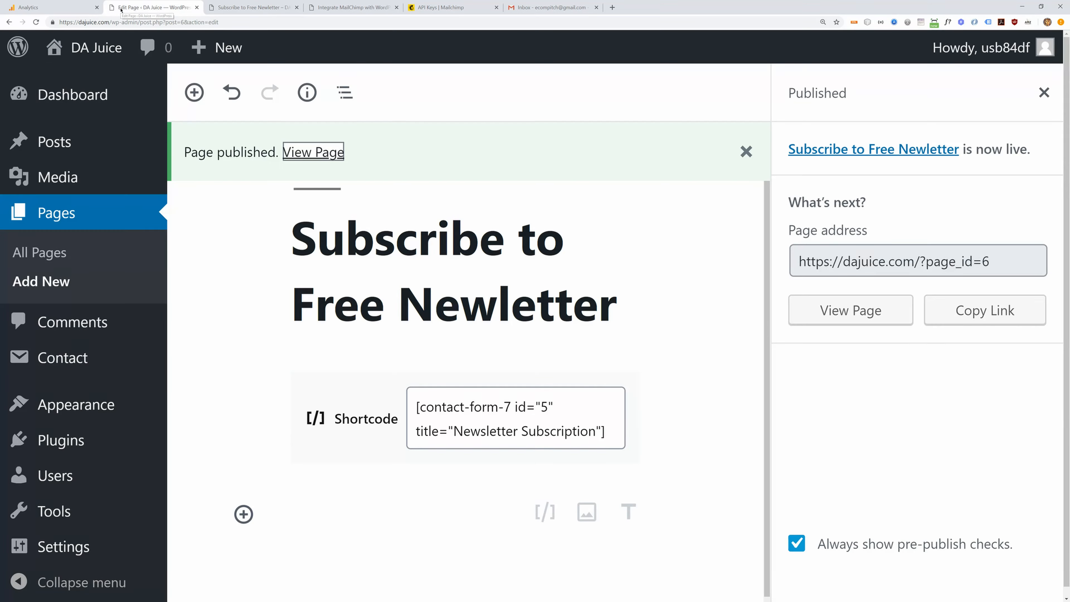
pyautogui.moveTo(84, 358)
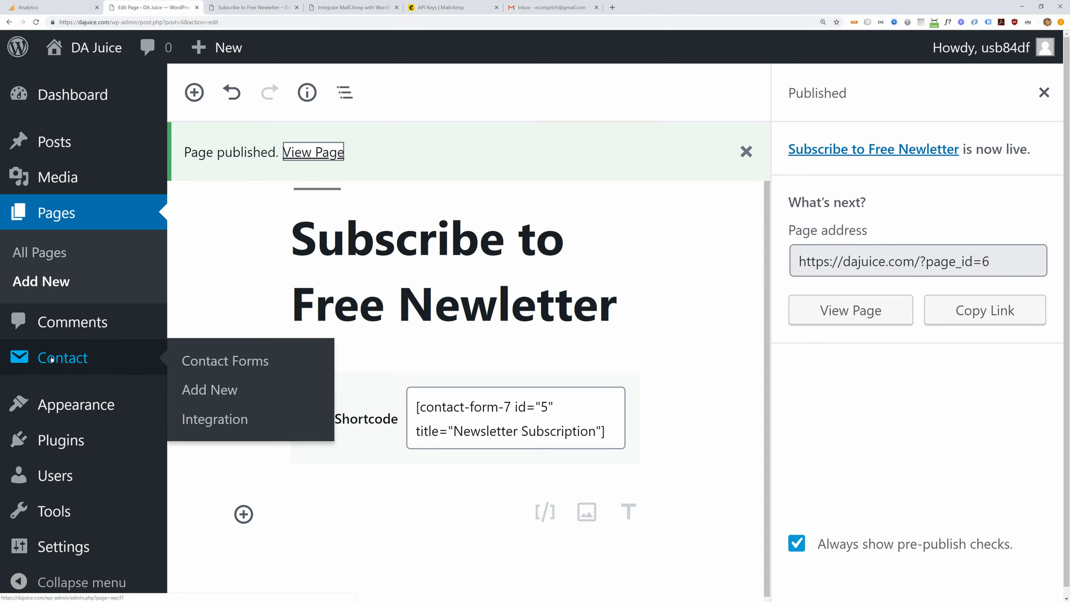
pyautogui.click(235, 362)
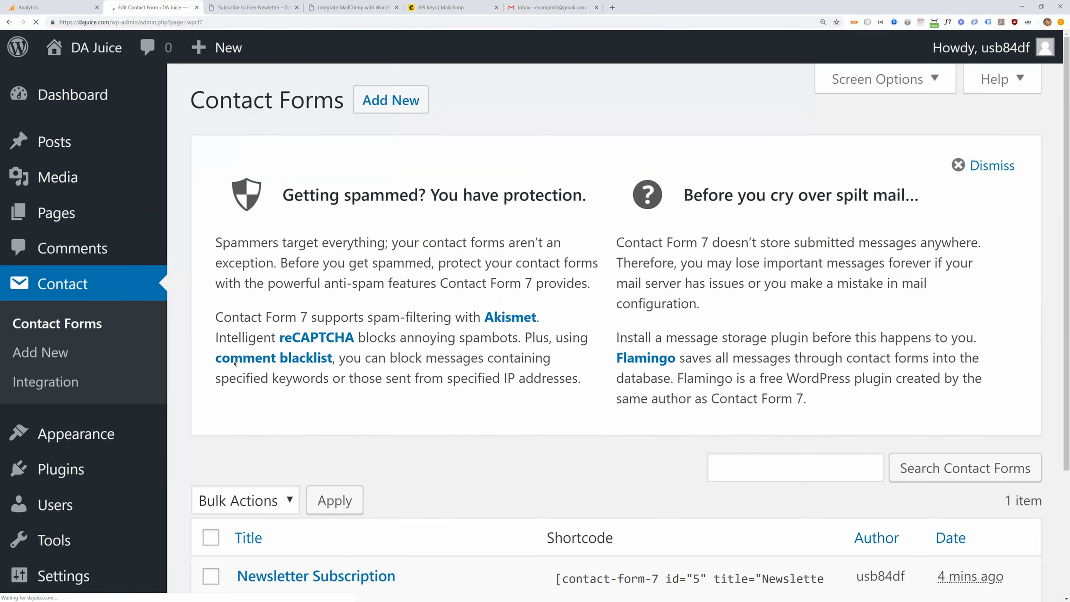
pyautogui.scroll(-4, 248, 355)
pyautogui.click(255, 413)
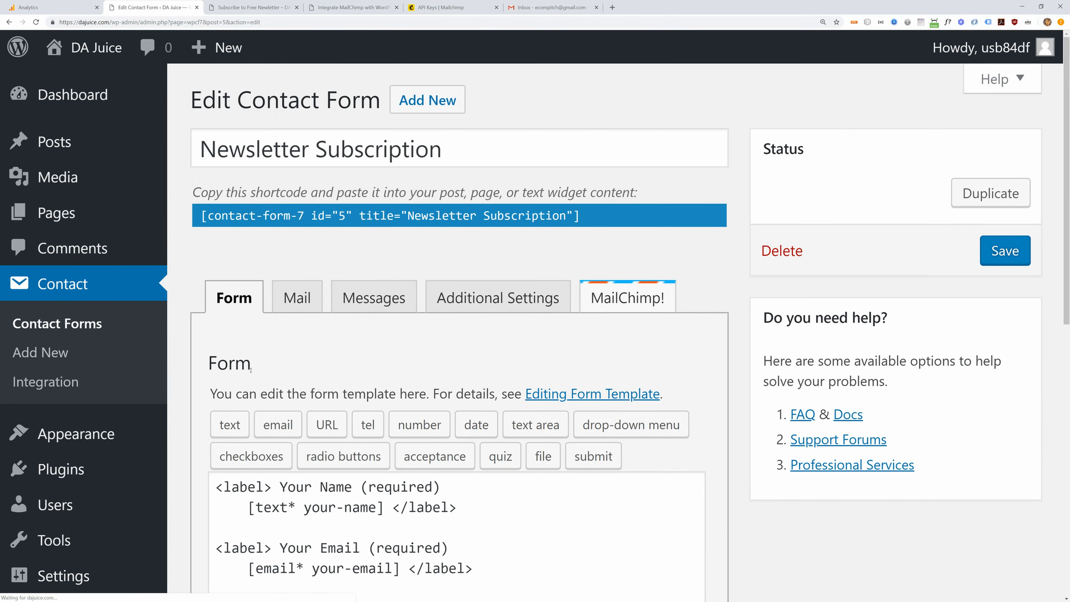
pyautogui.scroll(-4, 262, 354)
# - Remove the asterisk from [email* your-email] so email is optional, and save the form
pyautogui.doubleClick(256, 298)
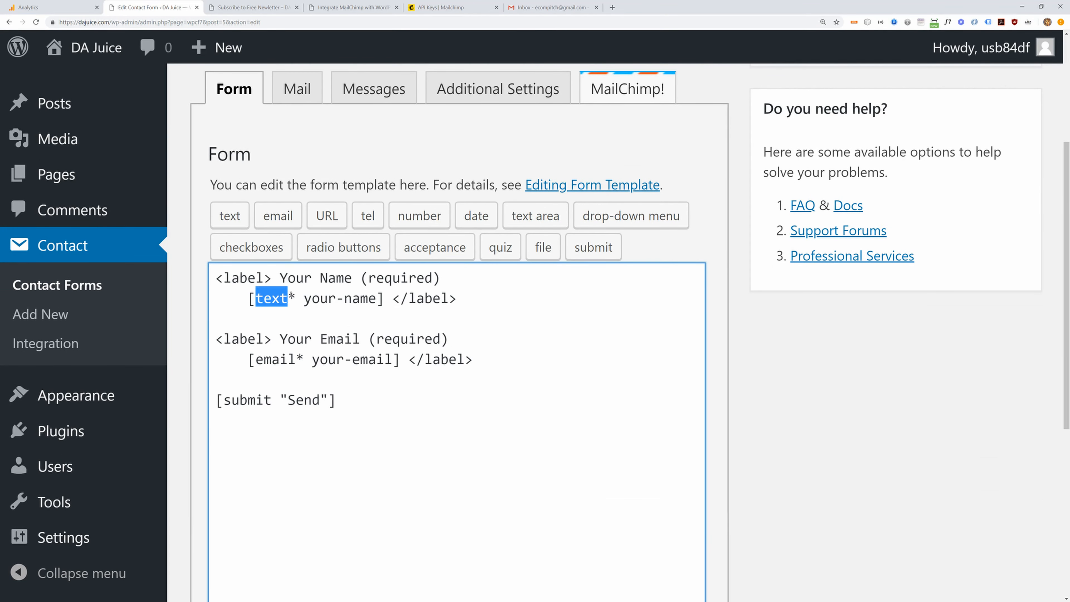
pyautogui.click(280, 297)
pyautogui.moveTo(257, 298); pyautogui.dragTo(285, 298)
pyautogui.click(294, 298)
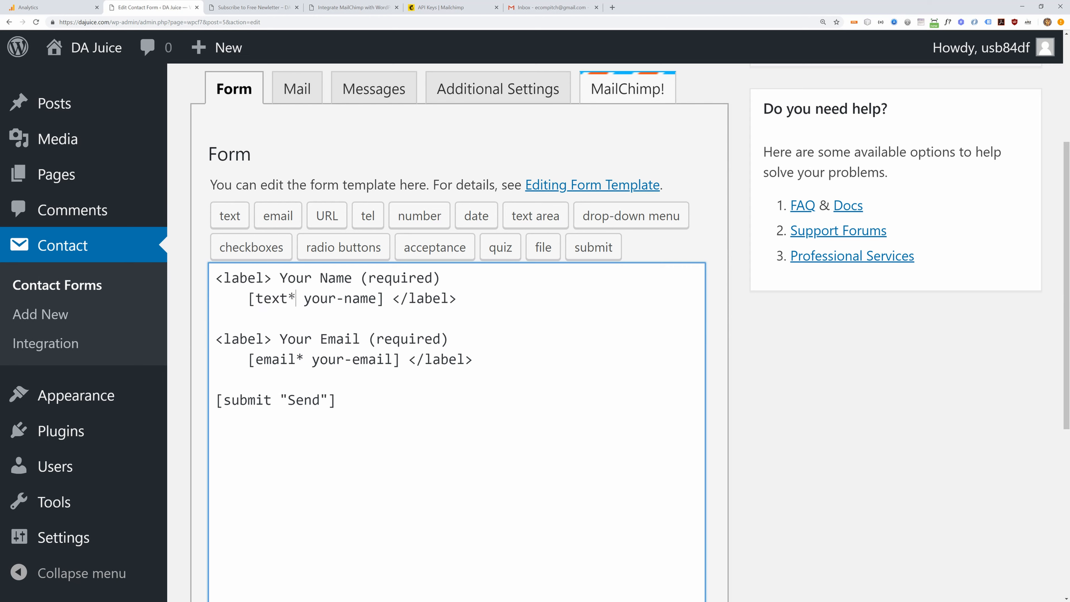
pyautogui.moveTo(288, 298); pyautogui.dragTo(296, 298)
pyautogui.moveTo(257, 359); pyautogui.dragTo(302, 356)
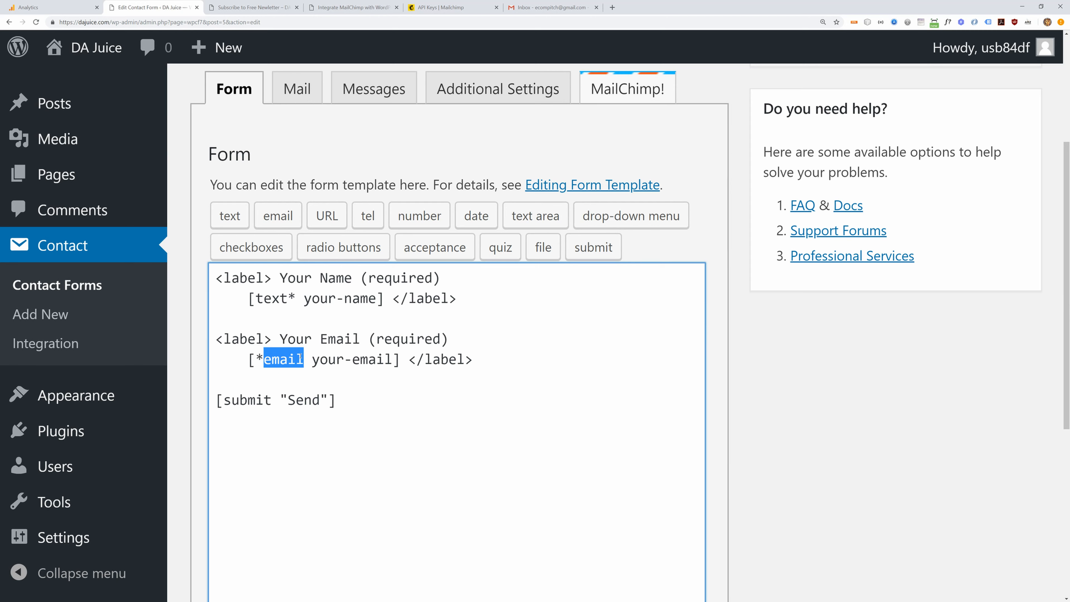
pyautogui.hotkey('ctrl', 'z')
pyautogui.click(301, 361)
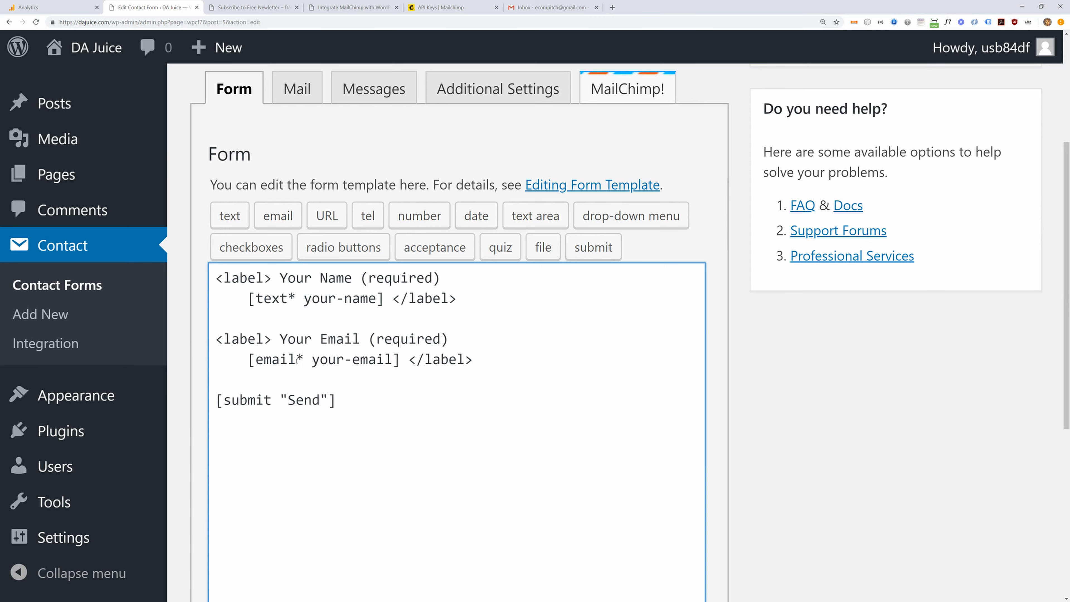
pyautogui.press('BackSpace')
pyautogui.scroll(-5, 286, 378)
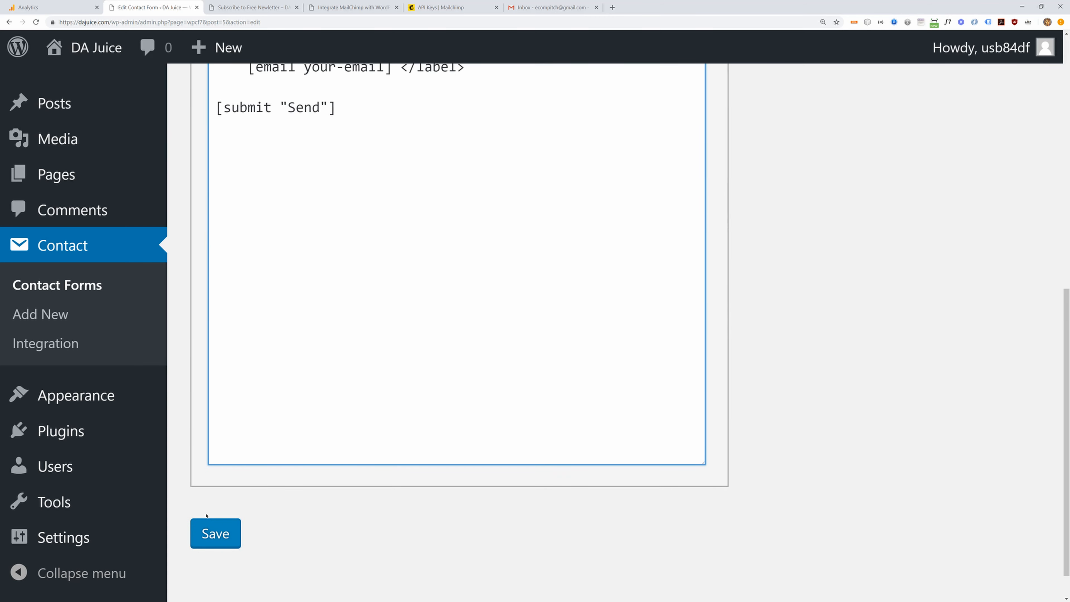
pyautogui.click(211, 535)
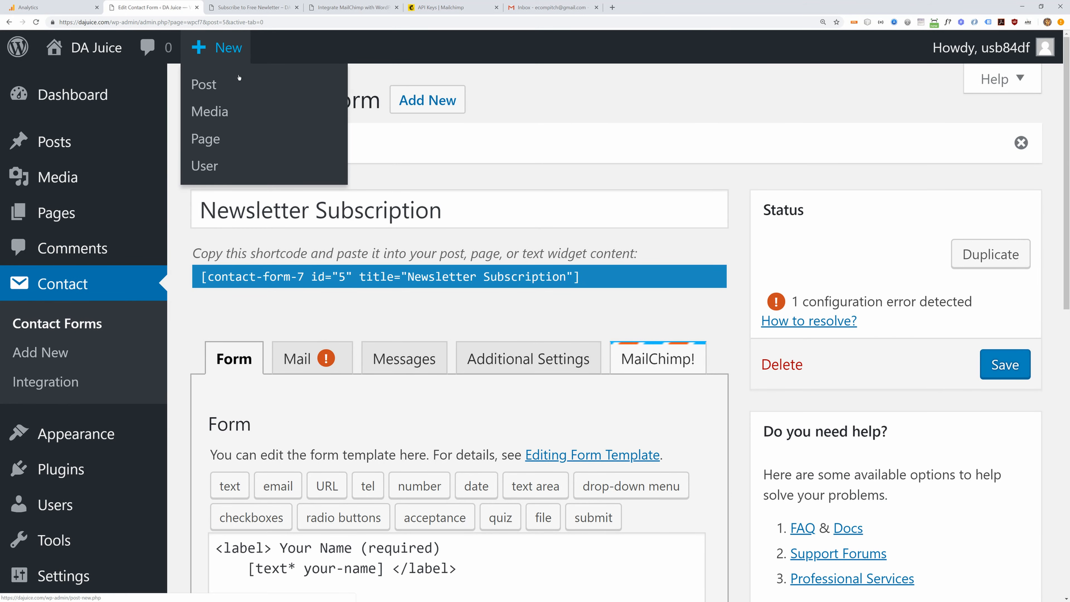
# - Restore [email* your-email] by re-adding the asterisk and save, clearing the Mail error
pyautogui.click(297, 358)
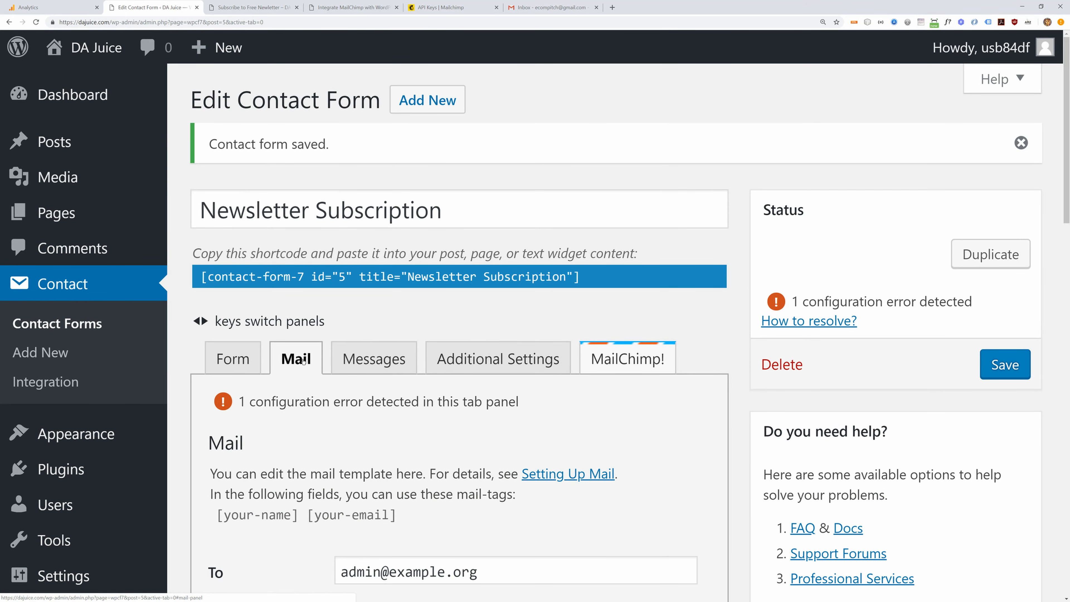
pyautogui.click(260, 358)
pyautogui.scroll(-5, 296, 349)
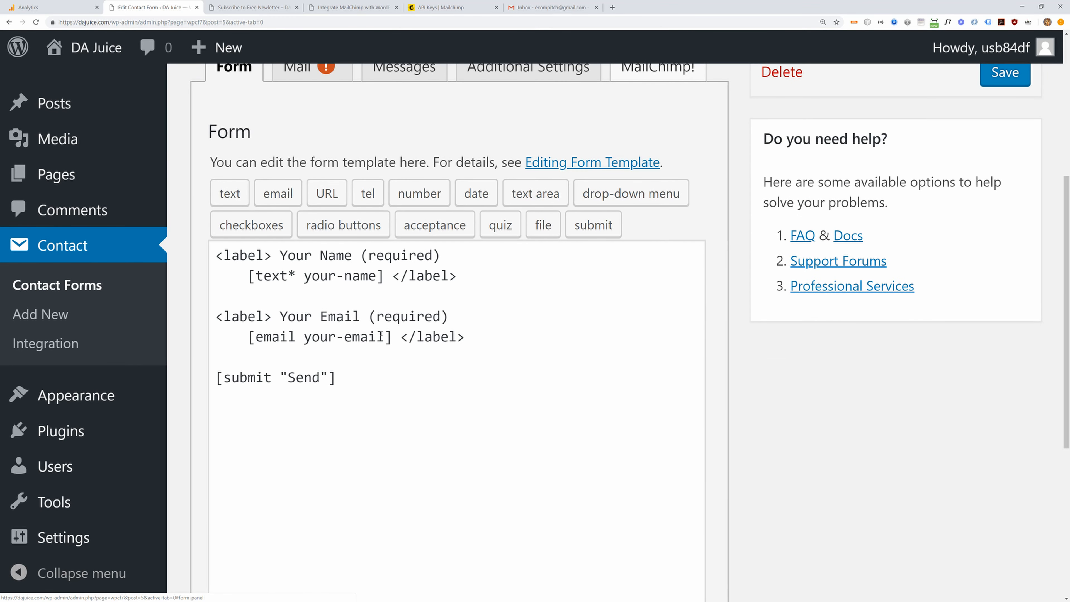
pyautogui.click(295, 336)
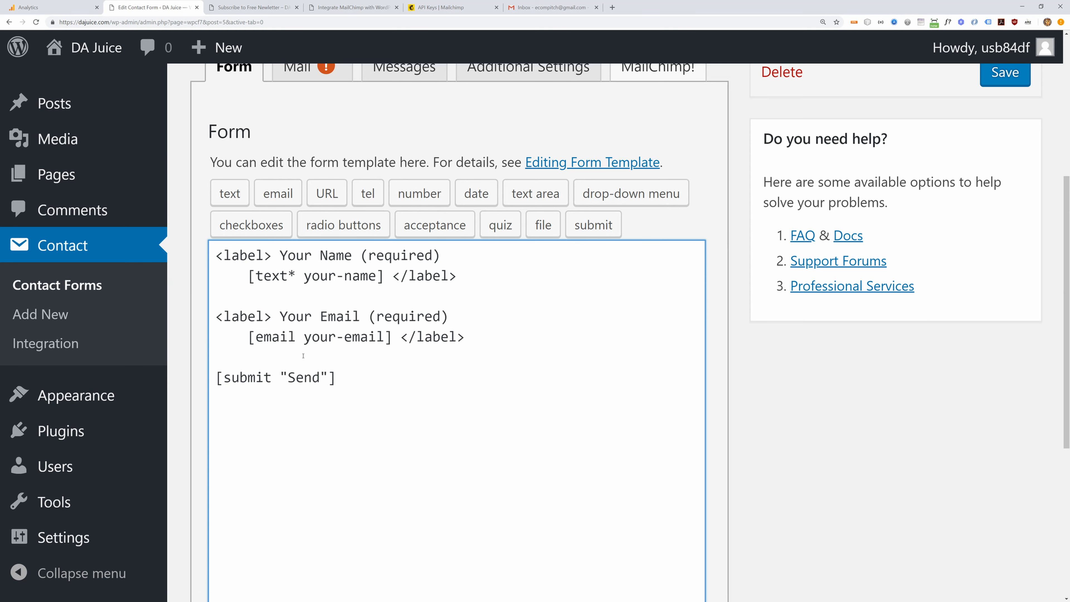
pyautogui.write('*')
pyautogui.scroll(-5, 297, 367)
pyautogui.click(215, 495)
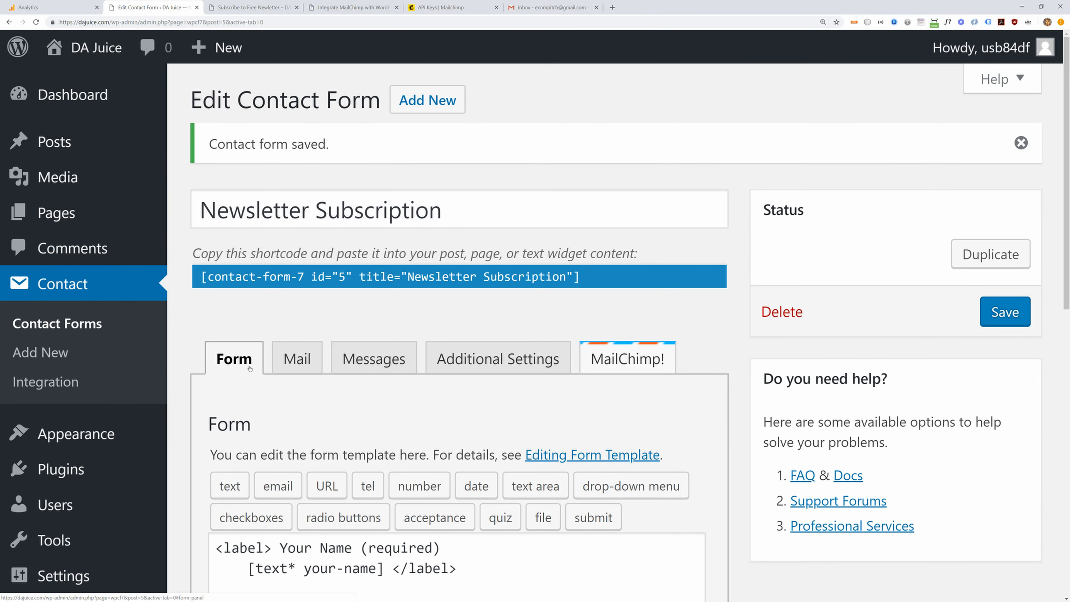
pyautogui.scroll(-3, 399, 372)
pyautogui.scroll(-3, 400, 372)
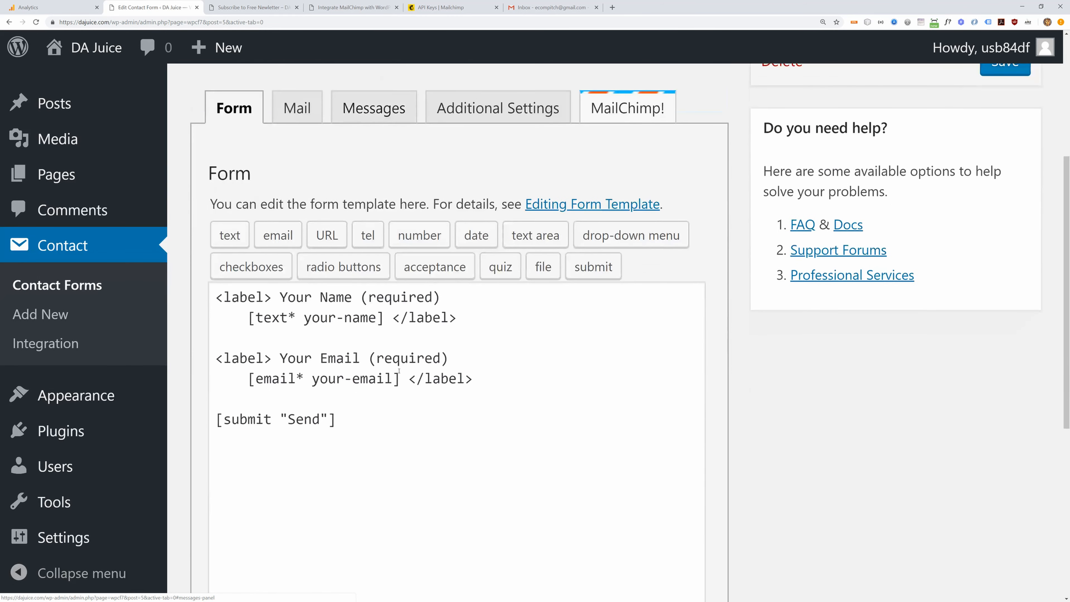
pyautogui.click(235, 8)
# - Check Mailchimp's Manage audiences page showing DAJuice at 0 subscribers, then return to the subscribe page
pyautogui.click(446, 7)
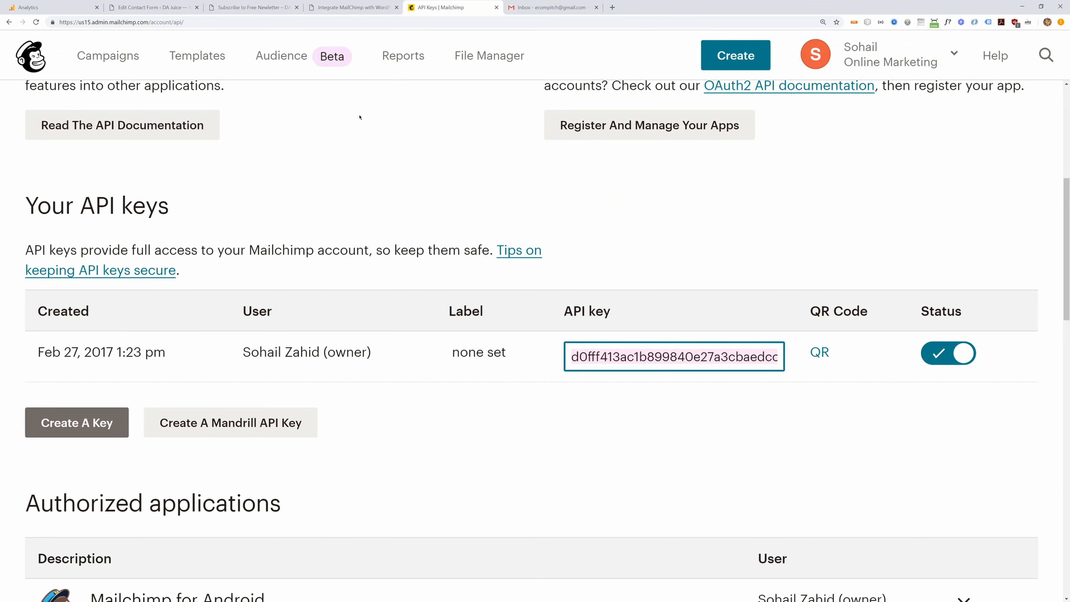
pyautogui.scroll(8, 245, 305)
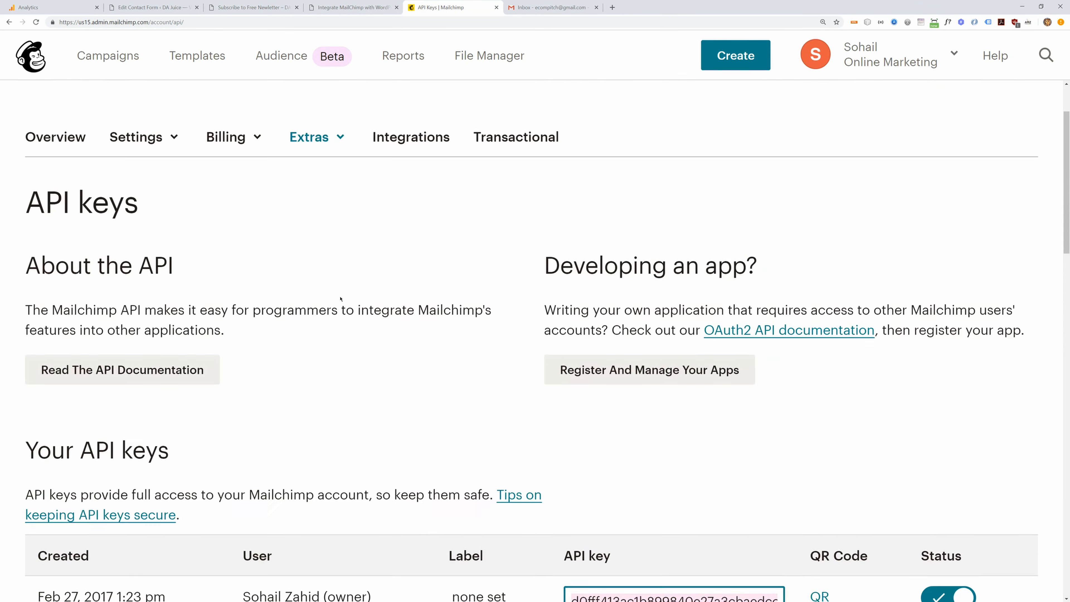
pyautogui.click(276, 57)
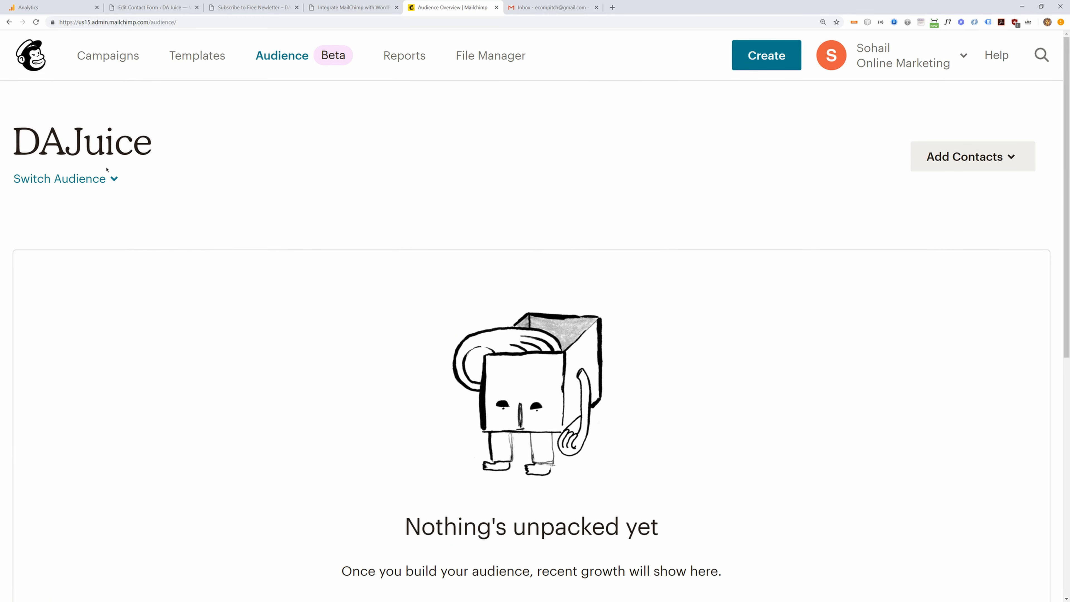
pyautogui.click(114, 178)
pyautogui.click(139, 456)
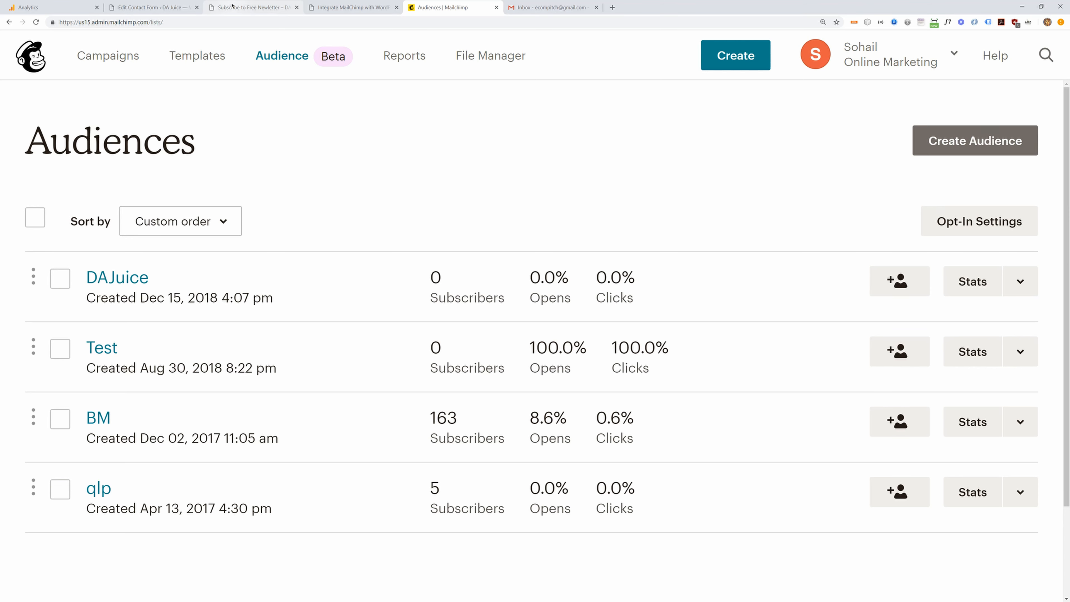
pyautogui.click(252, 7)
pyautogui.click(212, 358)
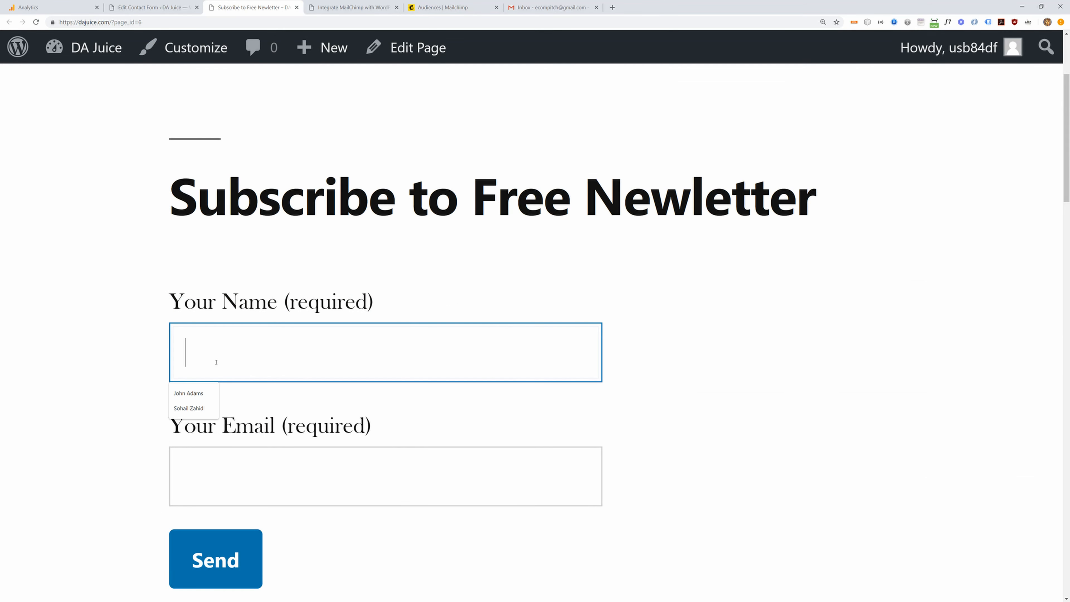
# - Fill Your Name and Your Email on the live form with a test subscriber's name and address
pyautogui.write('John Ada')
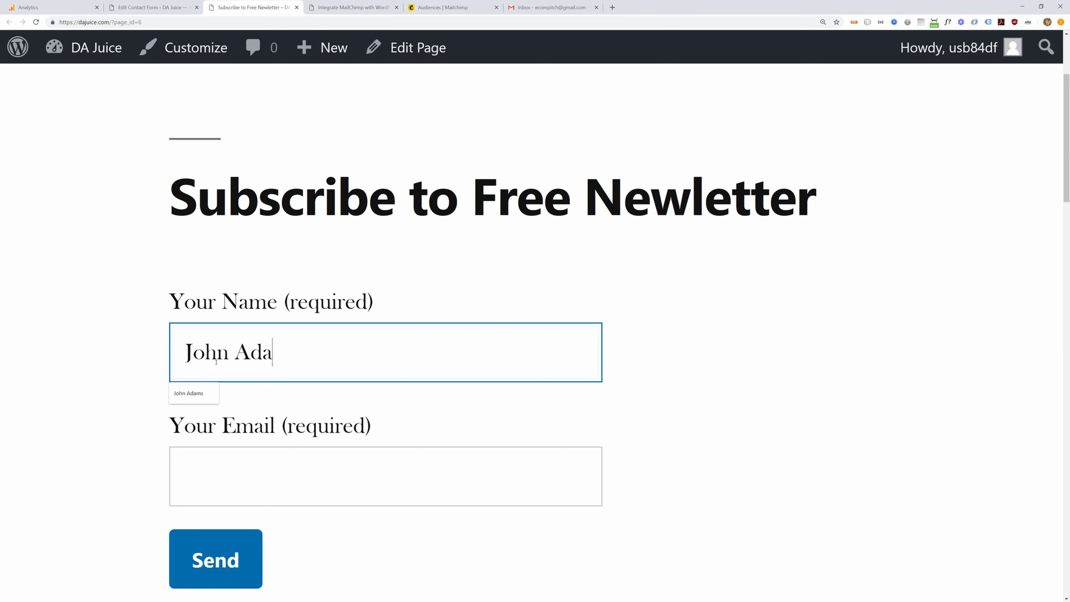
pyautogui.hotkey('ctrl', 'a')
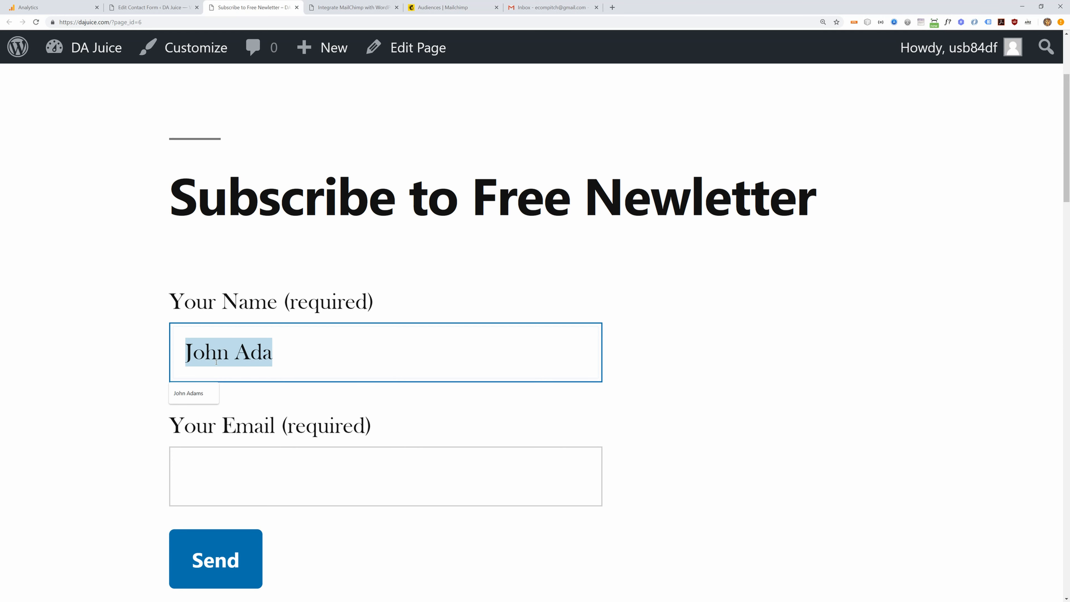
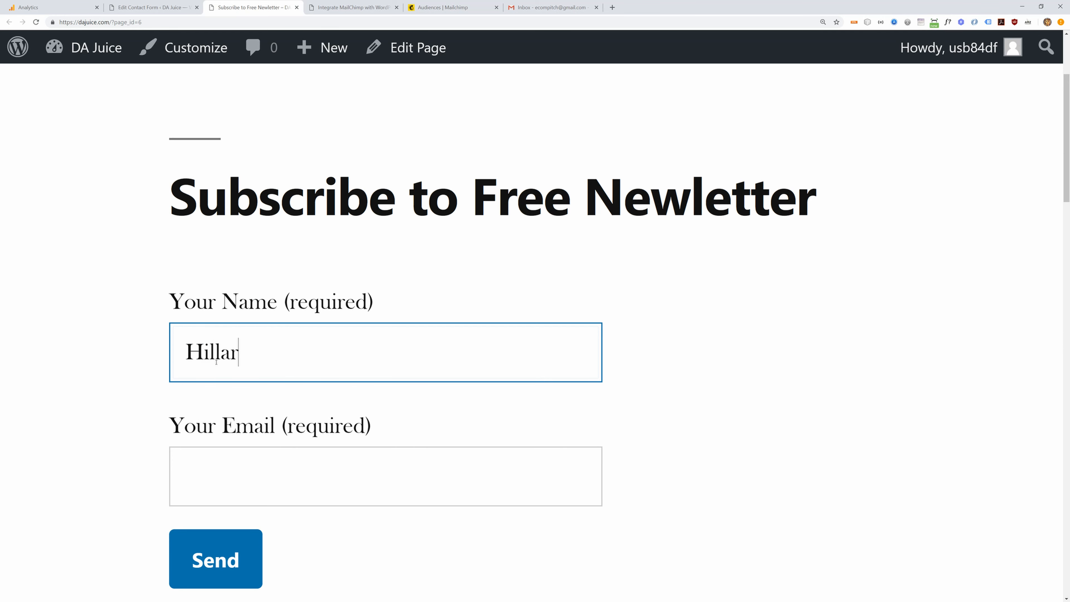
pyautogui.press('Tab')
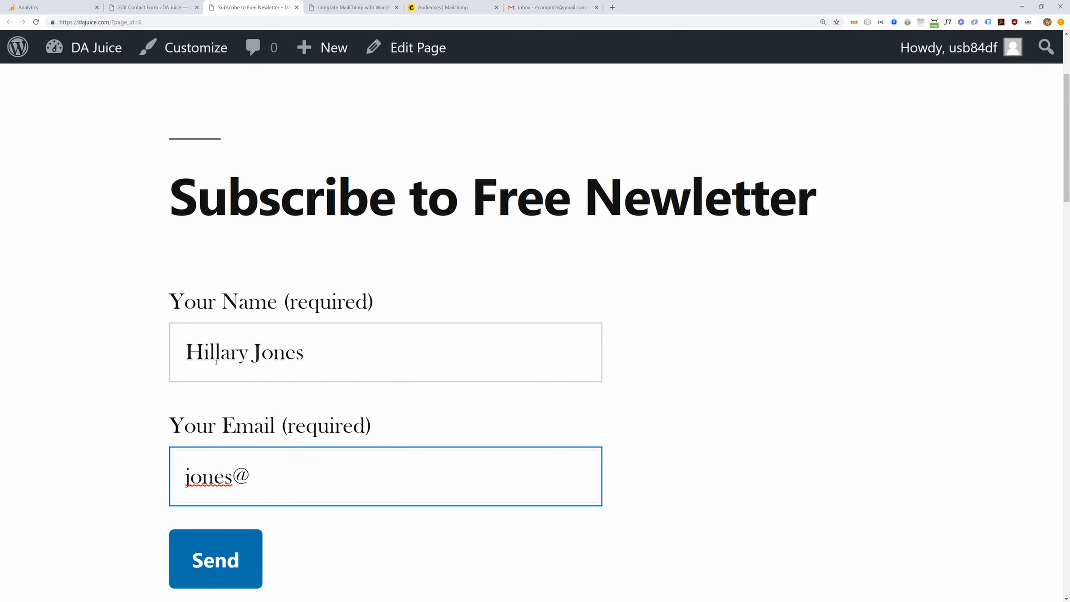
pyautogui.press('Tab')
pyautogui.scroll(-3, 121, 323)
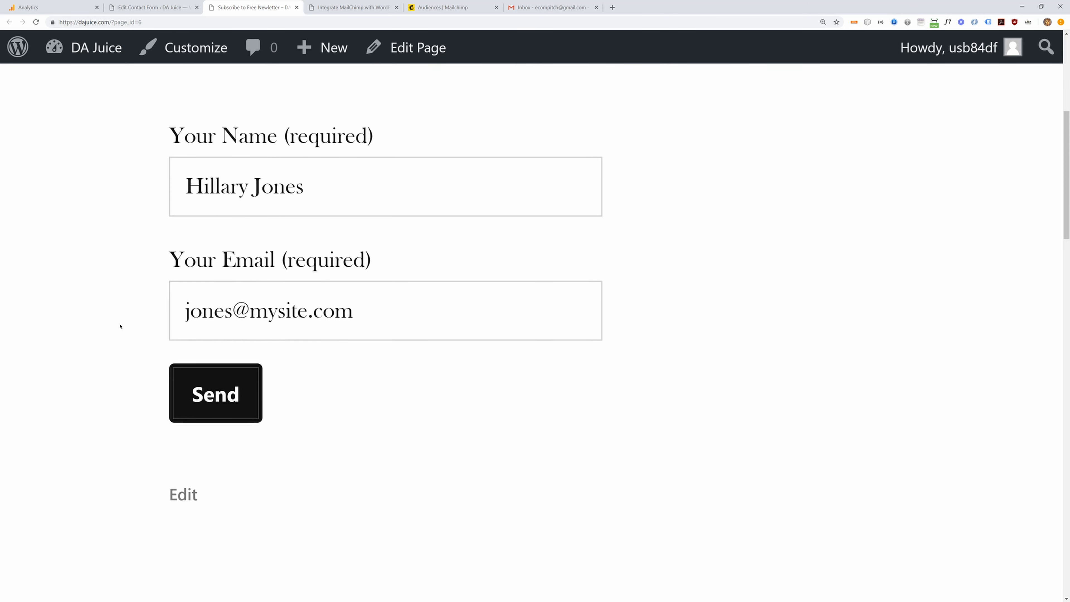